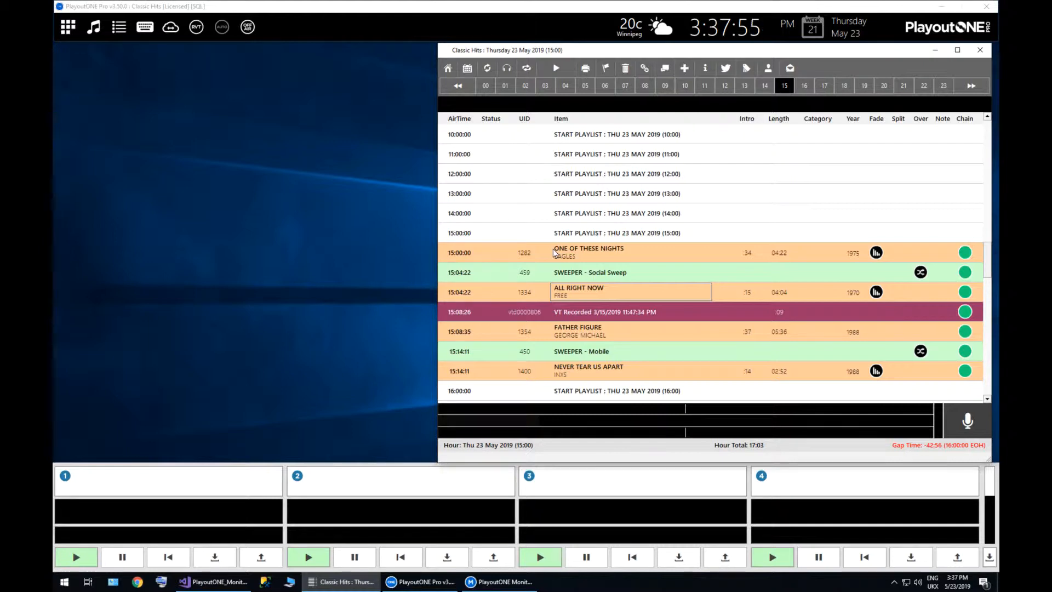
Step: Open the Type Manager, check that the Song type has CueSheet enabled, and save the types
left_click(68, 28)
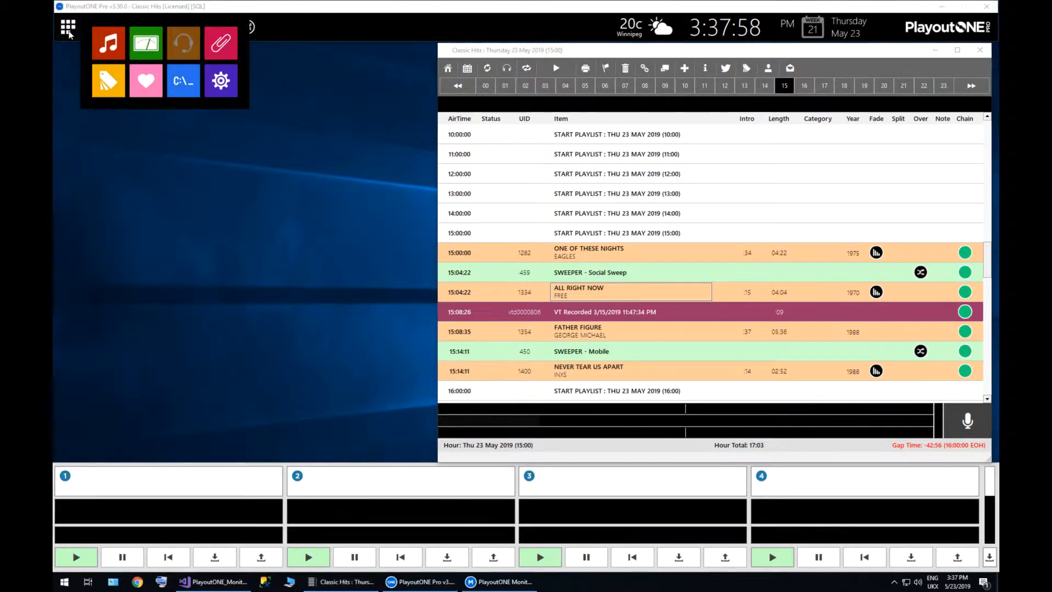
left_click(222, 49)
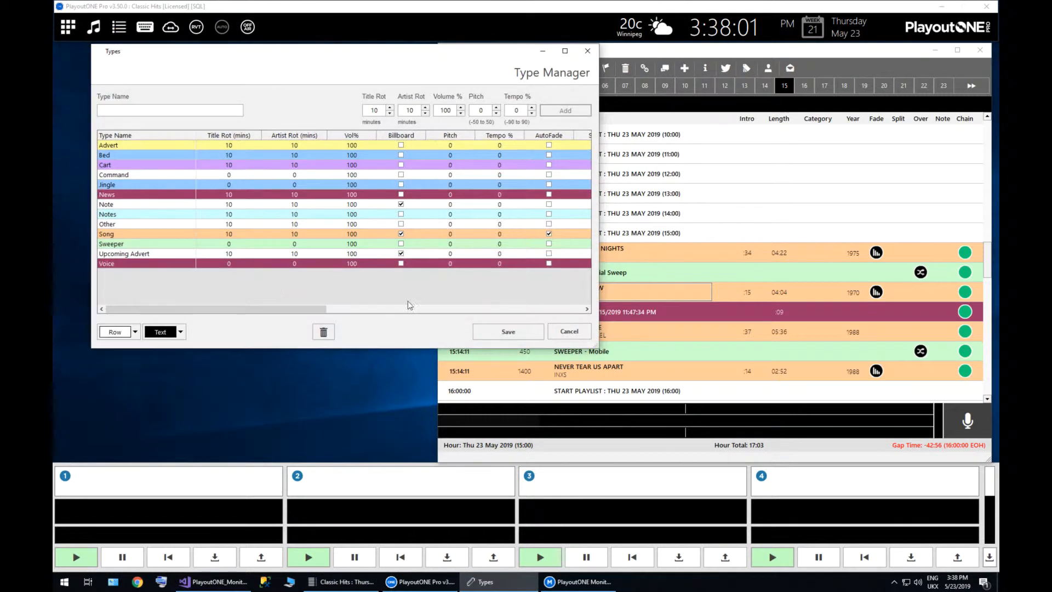
left_click_drag(248, 308, 512, 319)
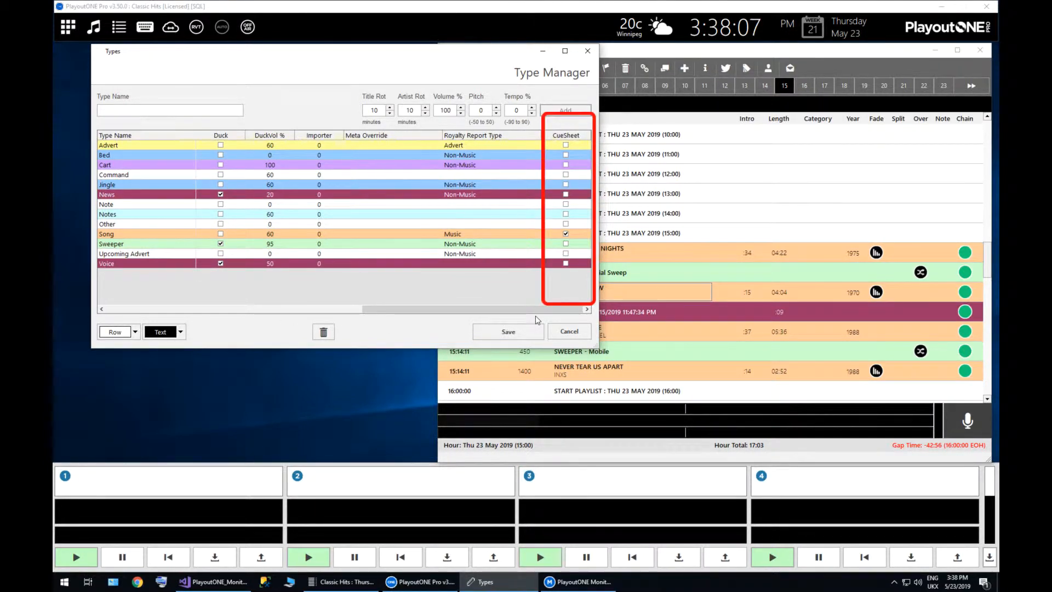
left_click_drag(282, 54, 221, 54)
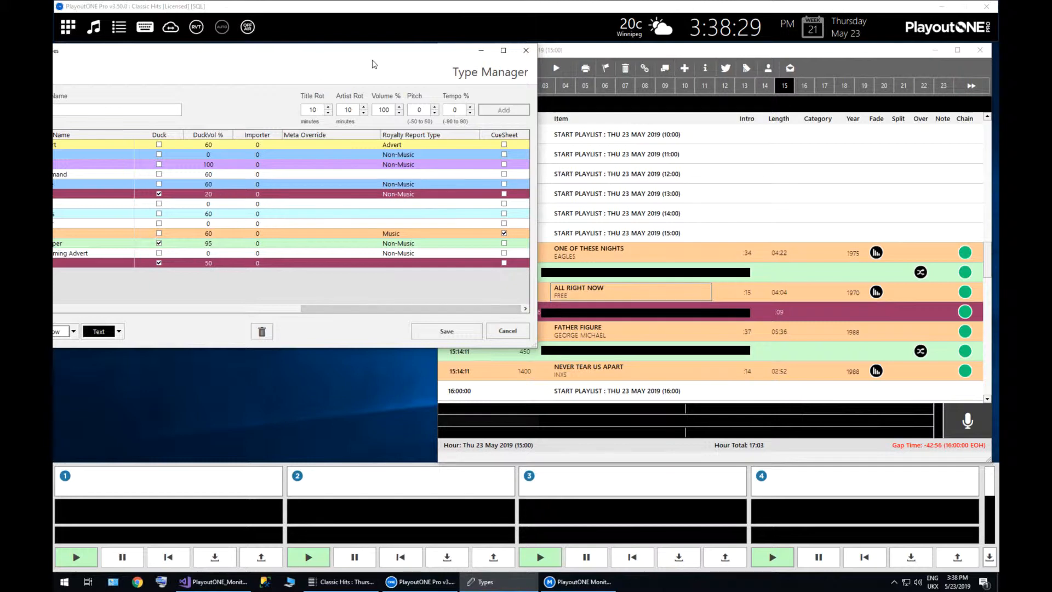
left_click_drag(369, 51, 476, 62)
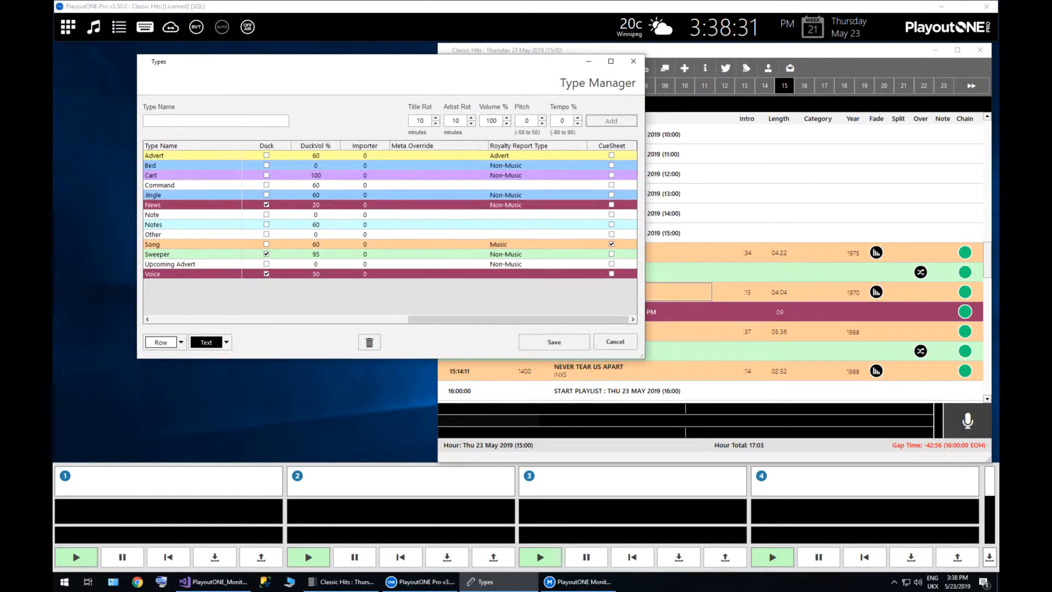
left_click(182, 244)
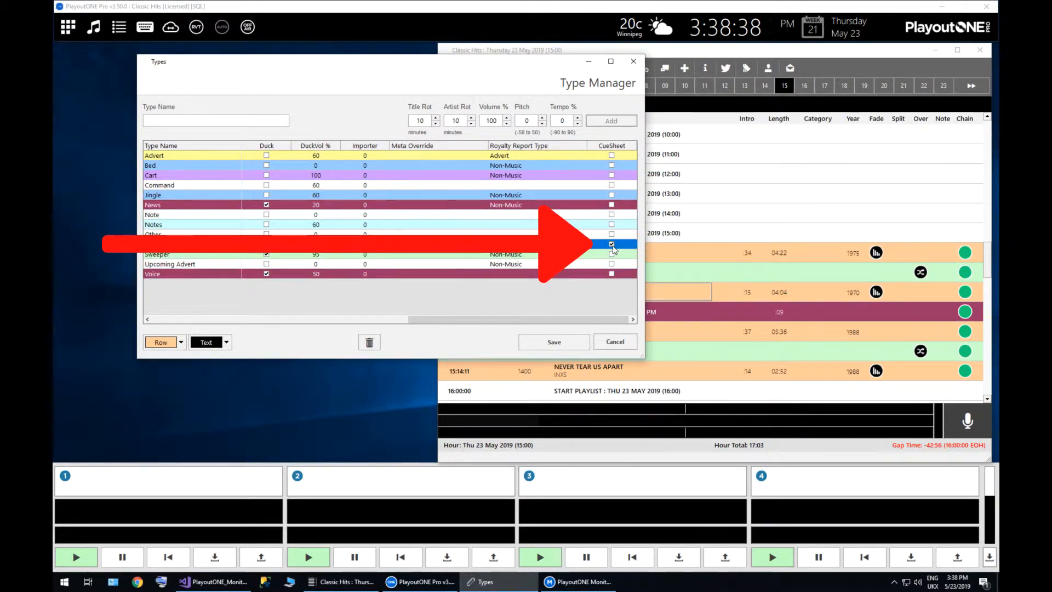
left_click(554, 340)
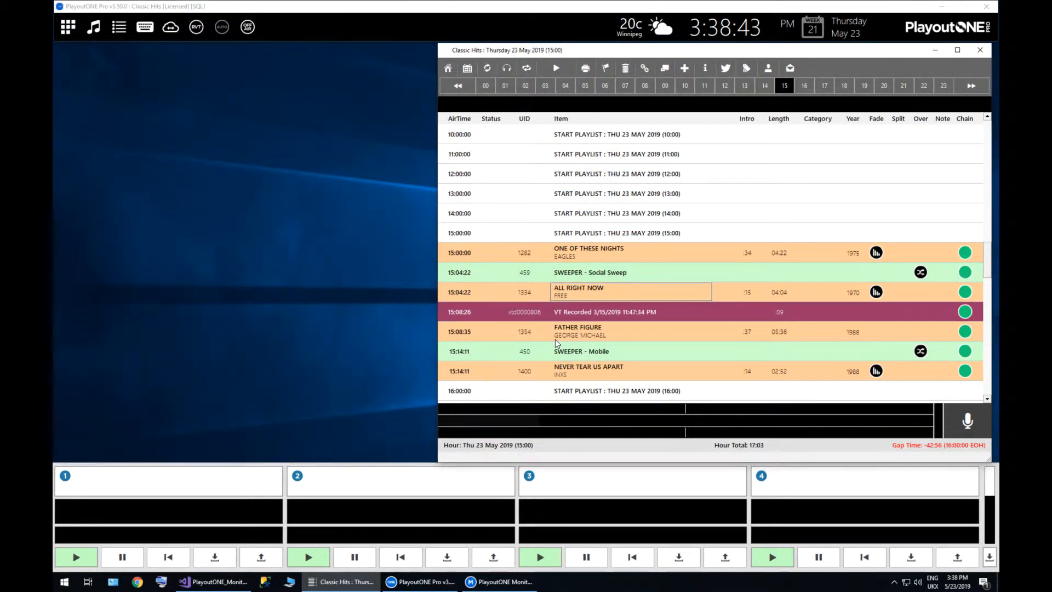
Step: Open Mixdown from the 15:00 playlist and create a Desktop folder named Sunny as the output file's location
right_click(606, 294)
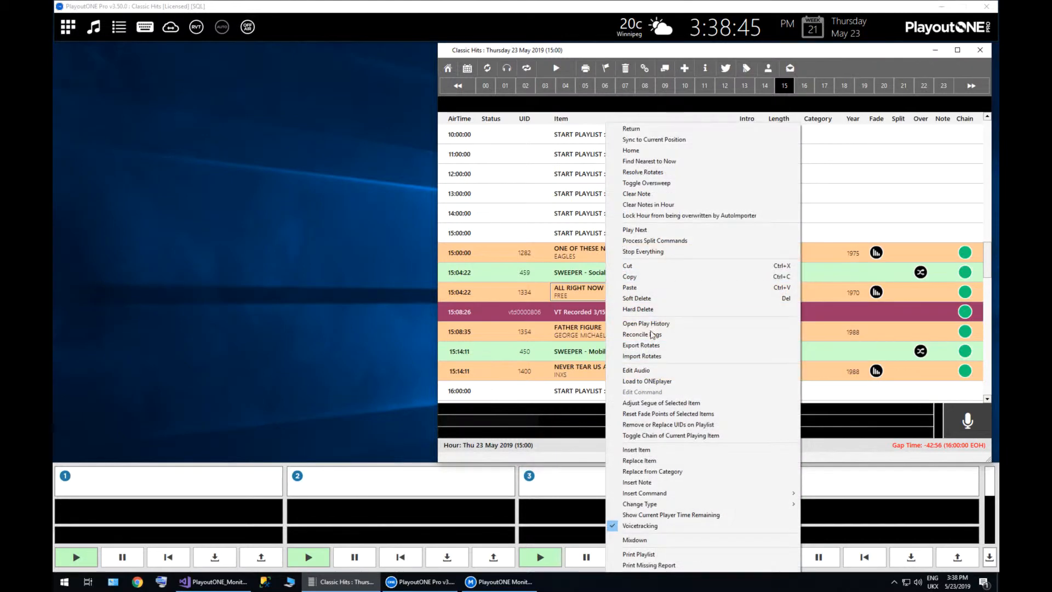
left_click(636, 541)
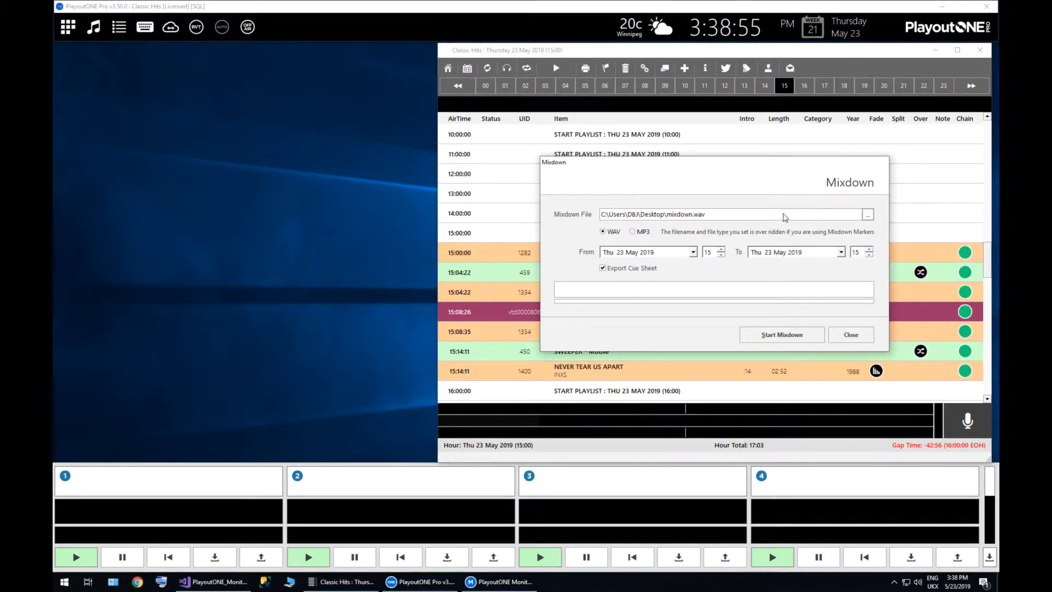
left_click(764, 218)
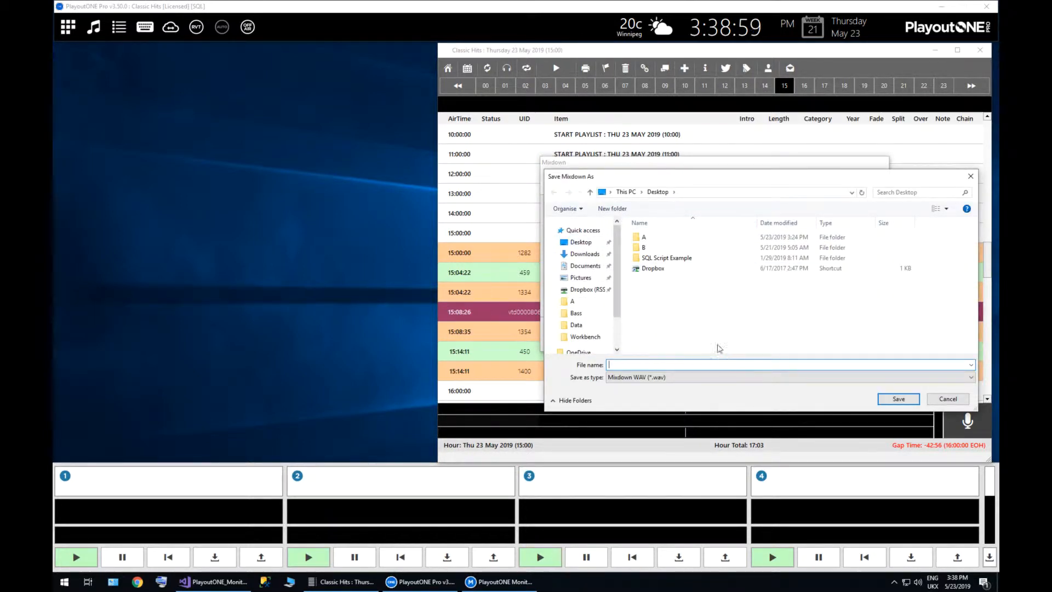
right_click(700, 316)
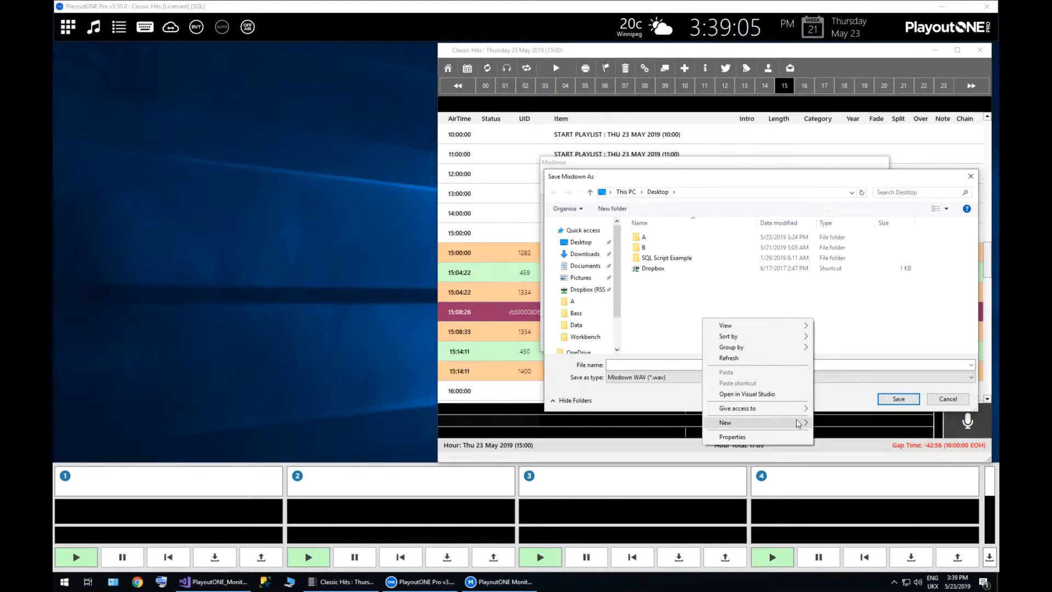
mouse_move(797, 423)
left_click(833, 424)
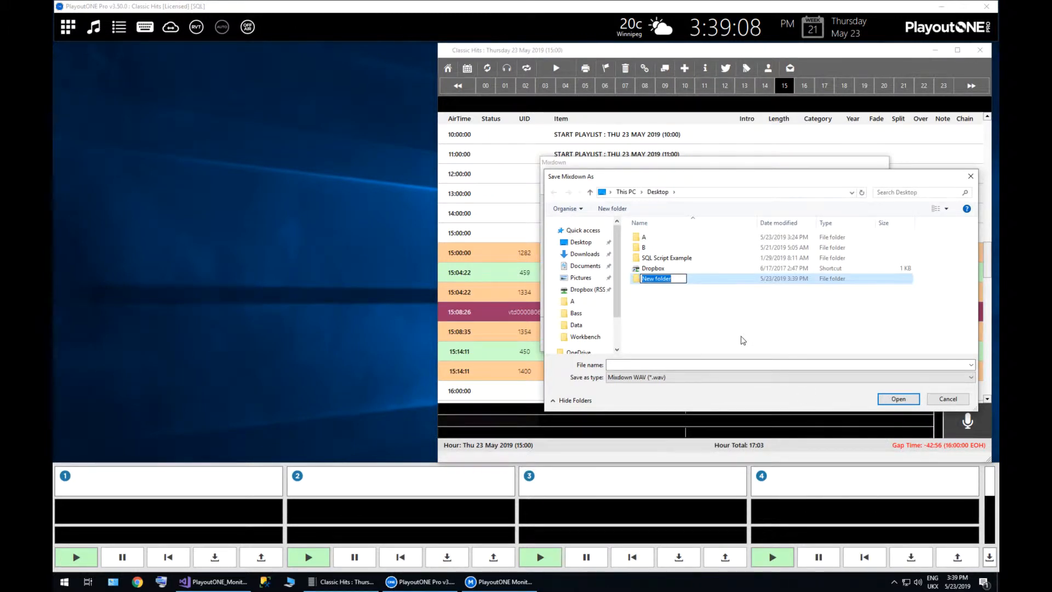
type("Sunny")
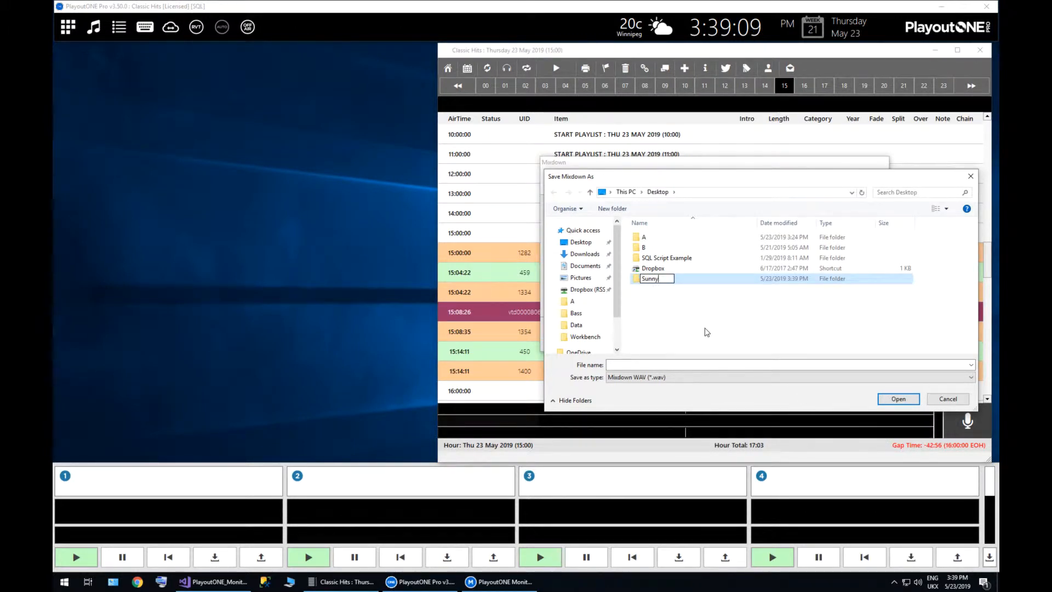
key("Return")
double_click(669, 279)
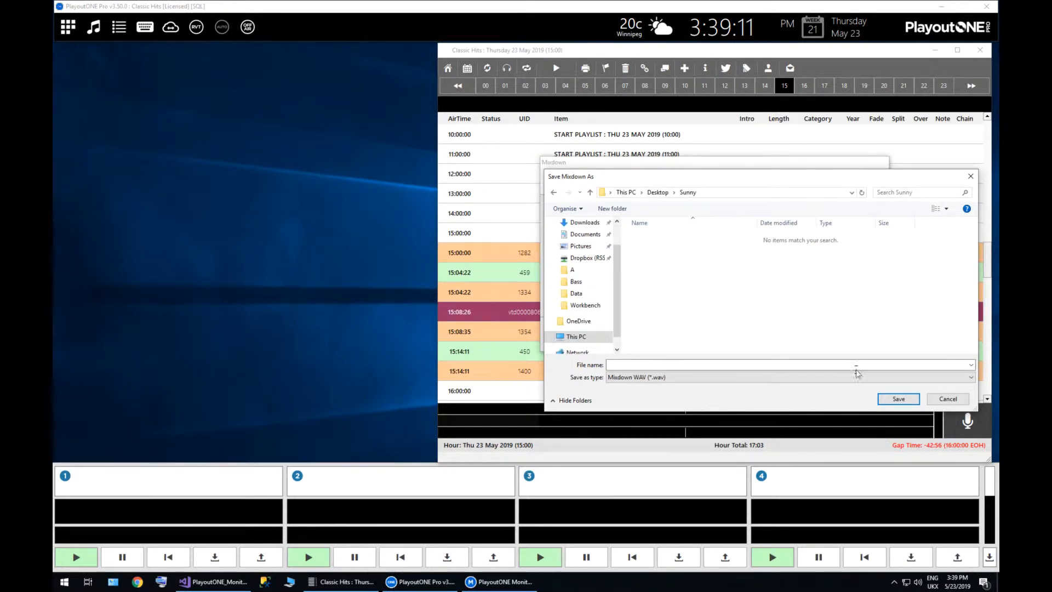
Step: Name the WAV mixdown file "Daves Show Saturday" and save it in the Sunny folder
left_click(647, 364)
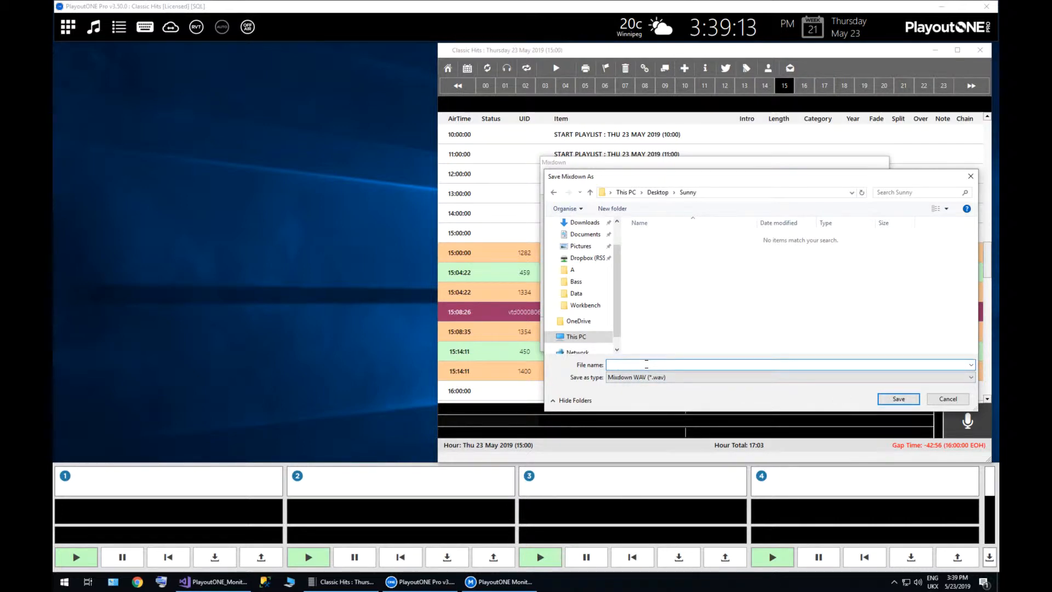
type("Daves Show Saturday")
key("Return")
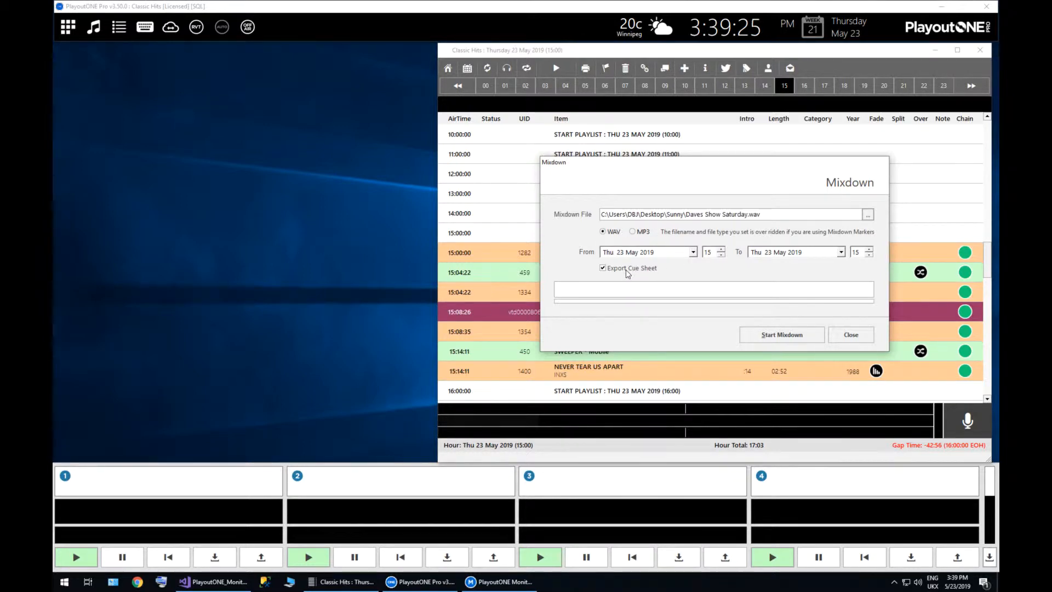
Step: Run the mixdown of the 15:00 hour with its cue sheet export and close the Mixdown dialog
left_click(763, 333)
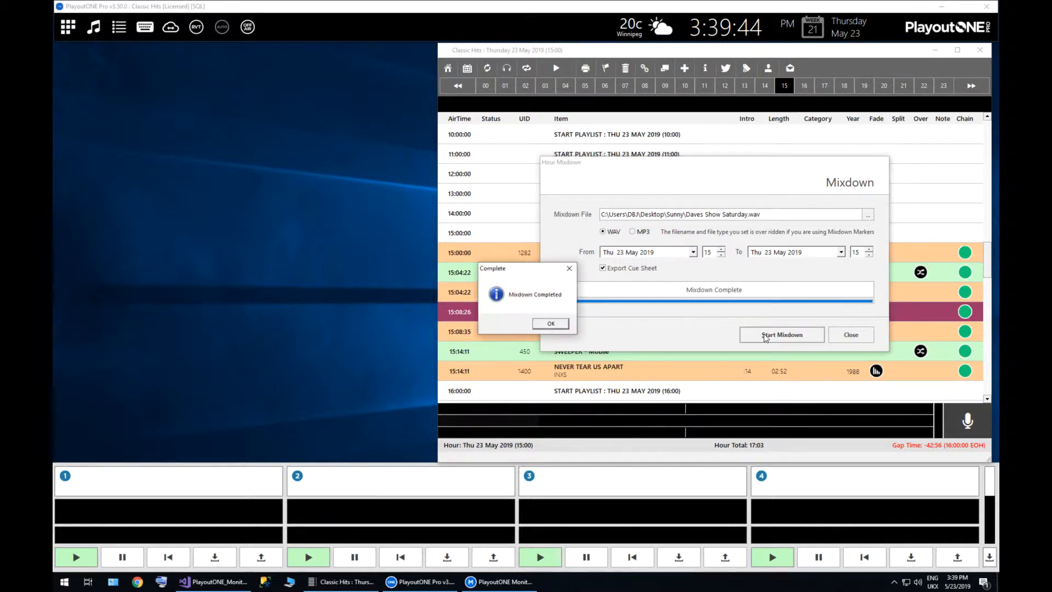
left_click(551, 324)
left_click(837, 340)
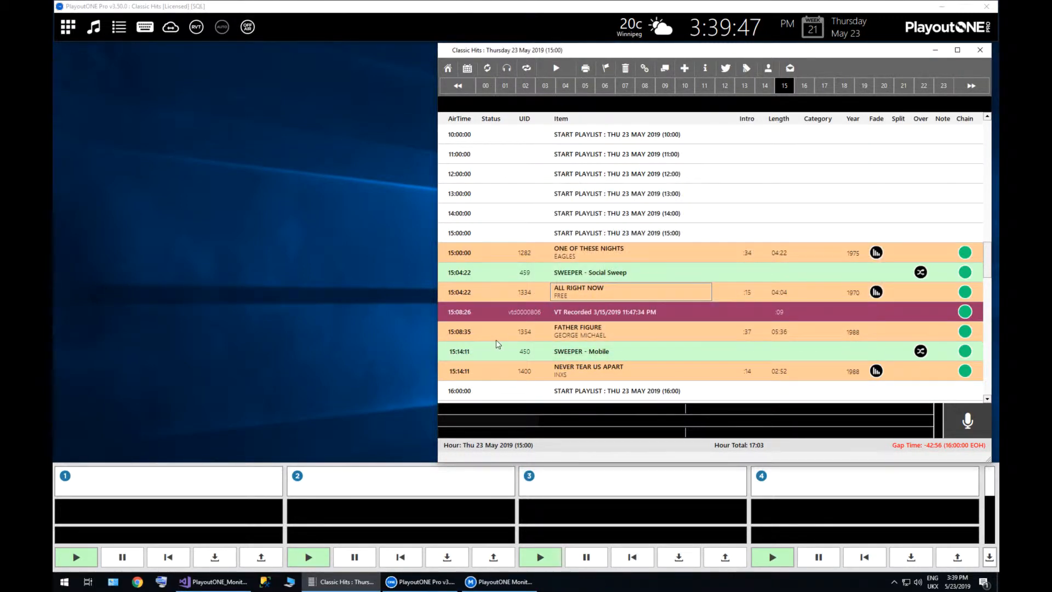
Step: Switch to File Explorer and examine the exported Daves Show Saturday.cue in the Desktop's Sunny folder
left_click(294, 577)
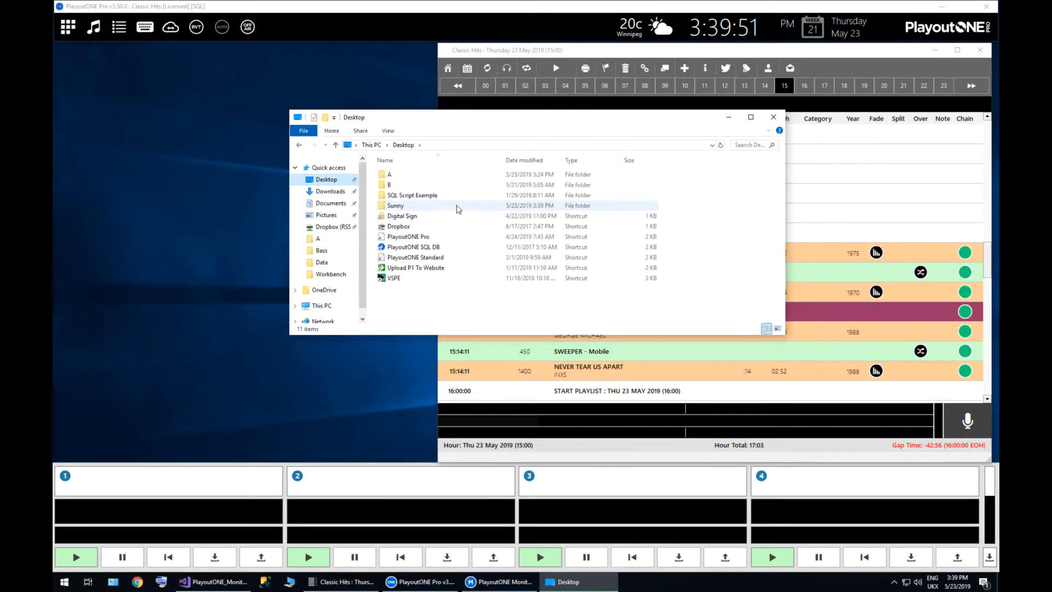
double_click(411, 209)
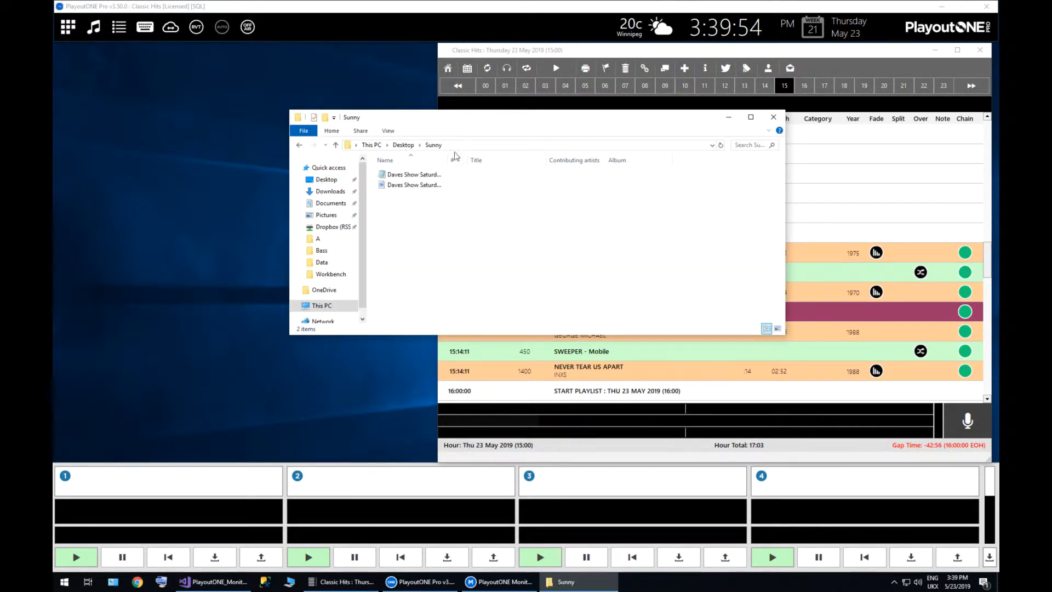
double_click(454, 156)
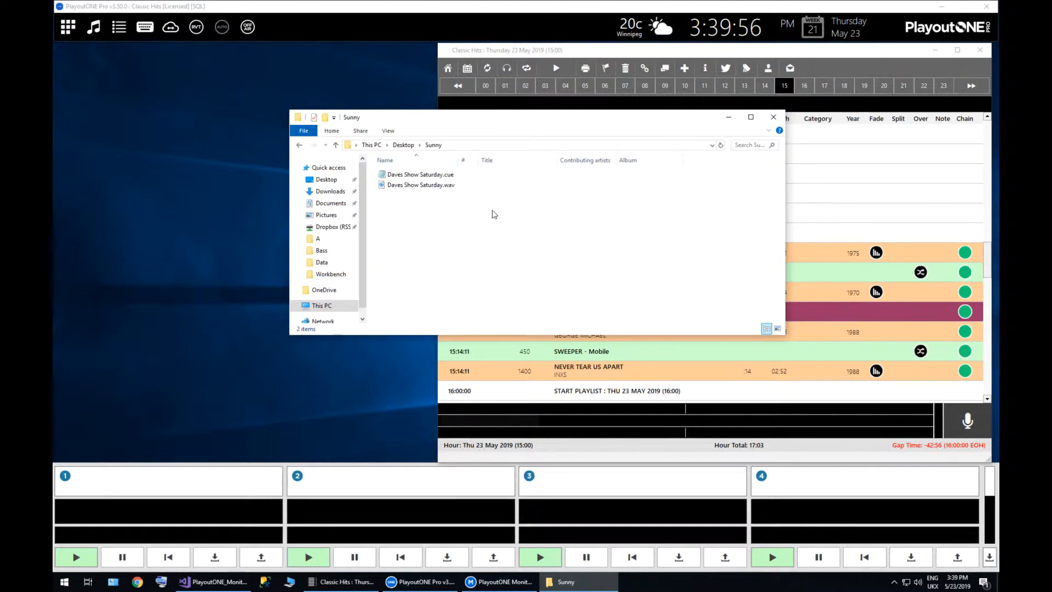
double_click(433, 176)
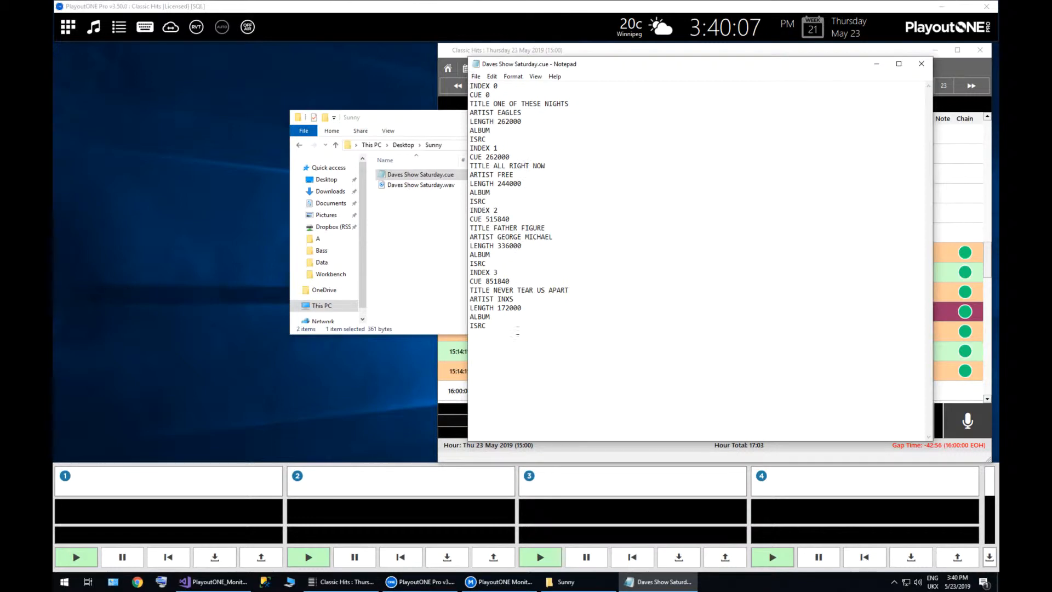
left_click(921, 64)
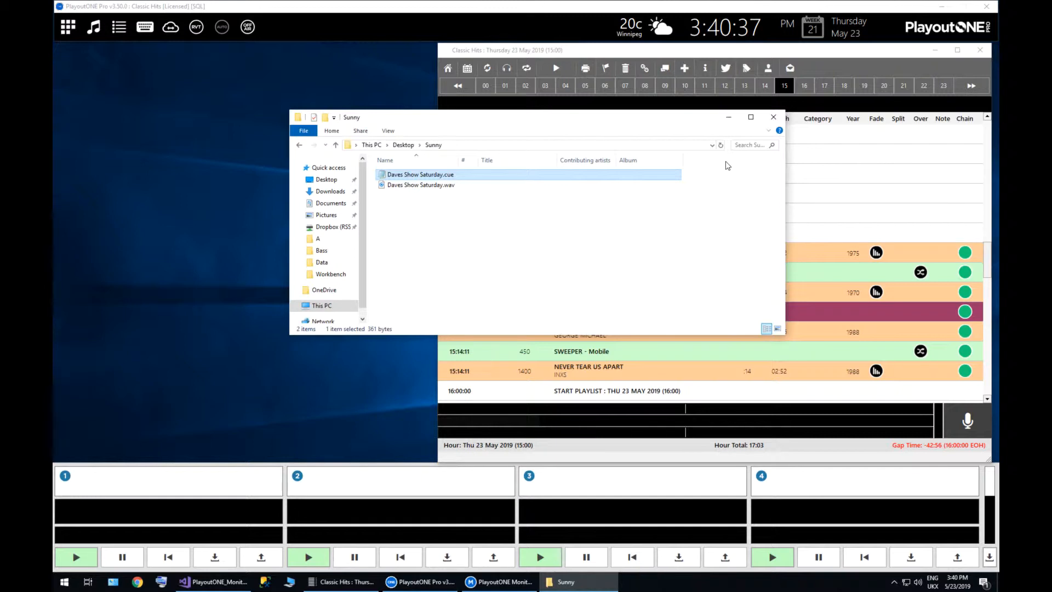
left_click(773, 117)
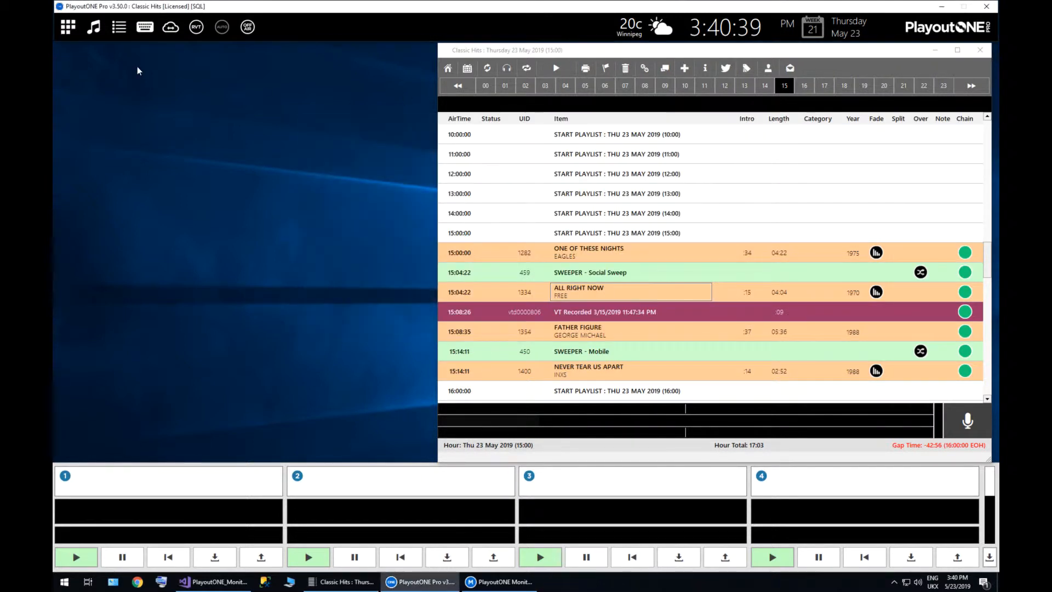
Step: Add Daves Show Saturday.wav from the Sunny folder as new audio in the Media Finder, importing its matching cue sheet
left_click(96, 28)
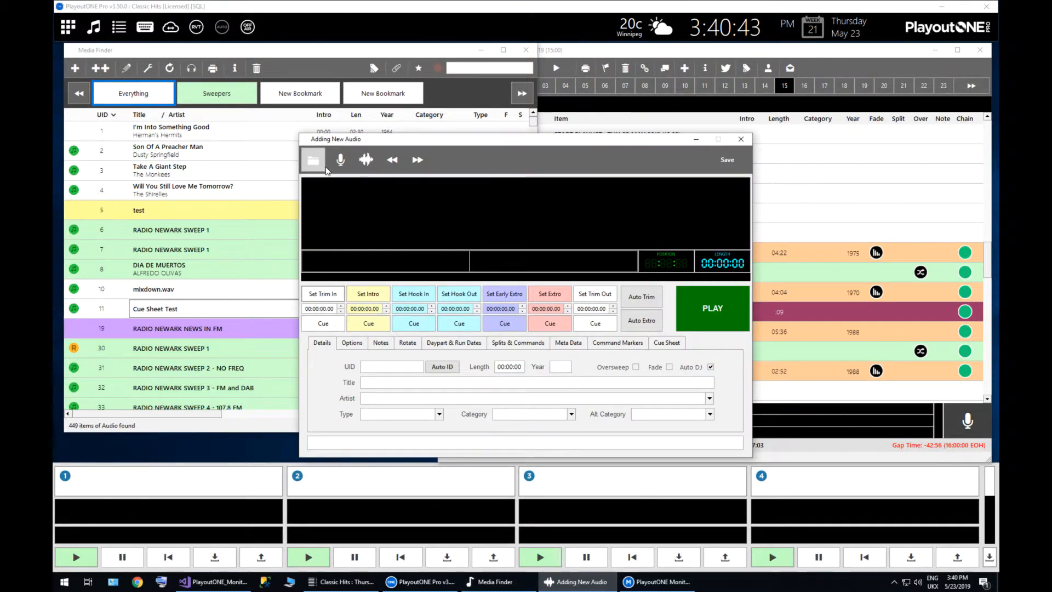
left_click(314, 164)
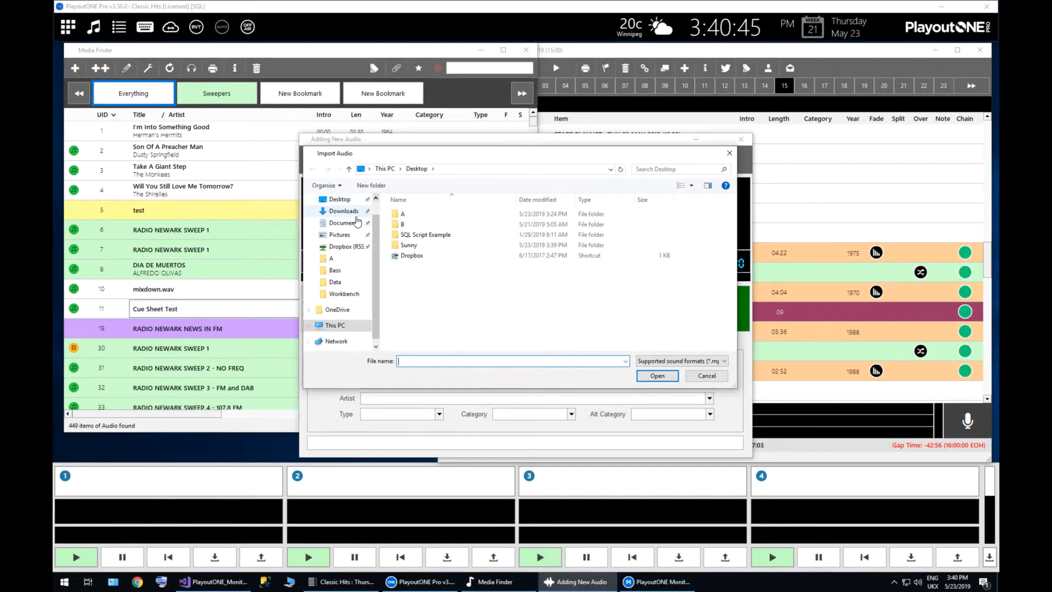
double_click(420, 244)
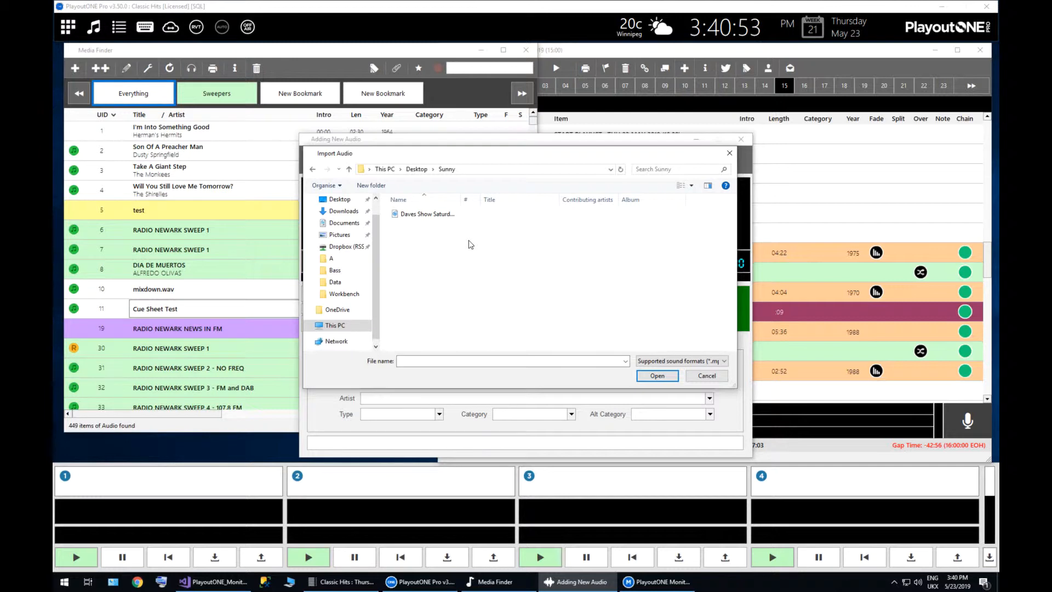
double_click(429, 218)
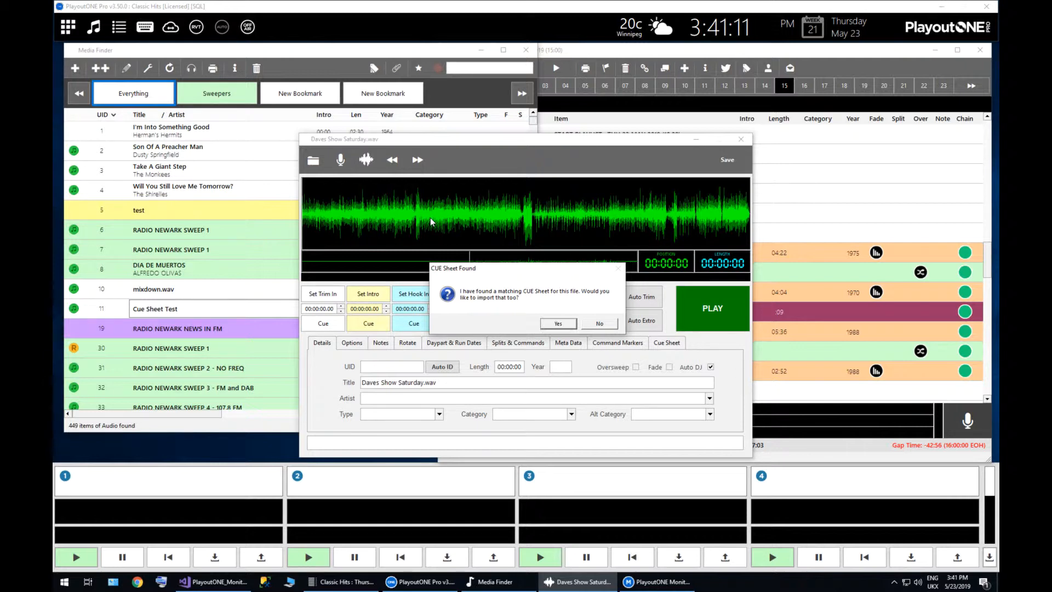
left_click(554, 326)
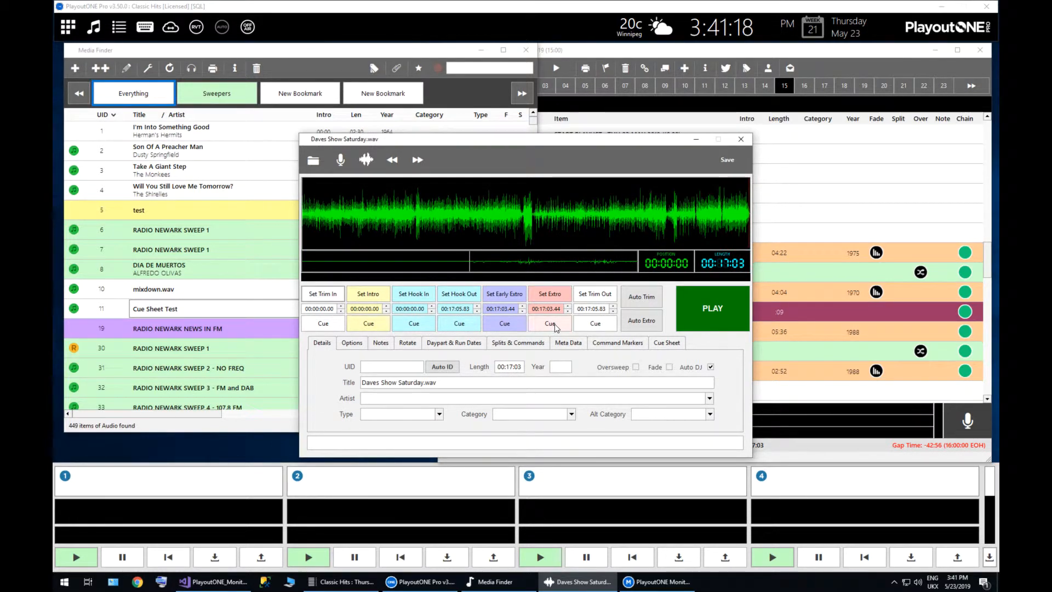
Step: Review the new audio's cue sheet and import Daves Show Saturday.cue from the Sunny folder again
left_click(668, 344)
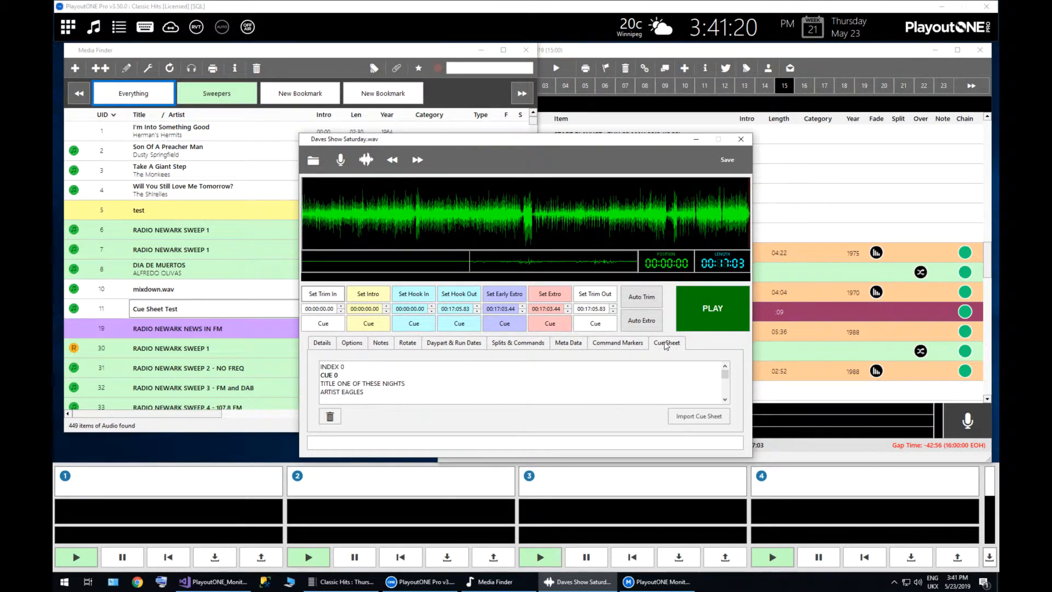
scroll(547, 383, "down", 5)
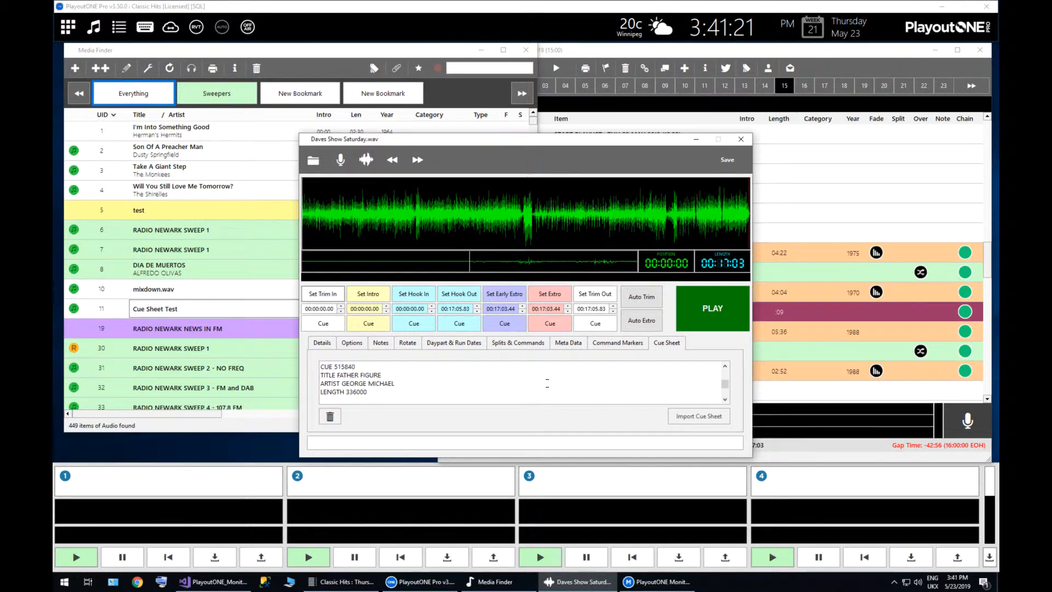
scroll(547, 383, "up", 4)
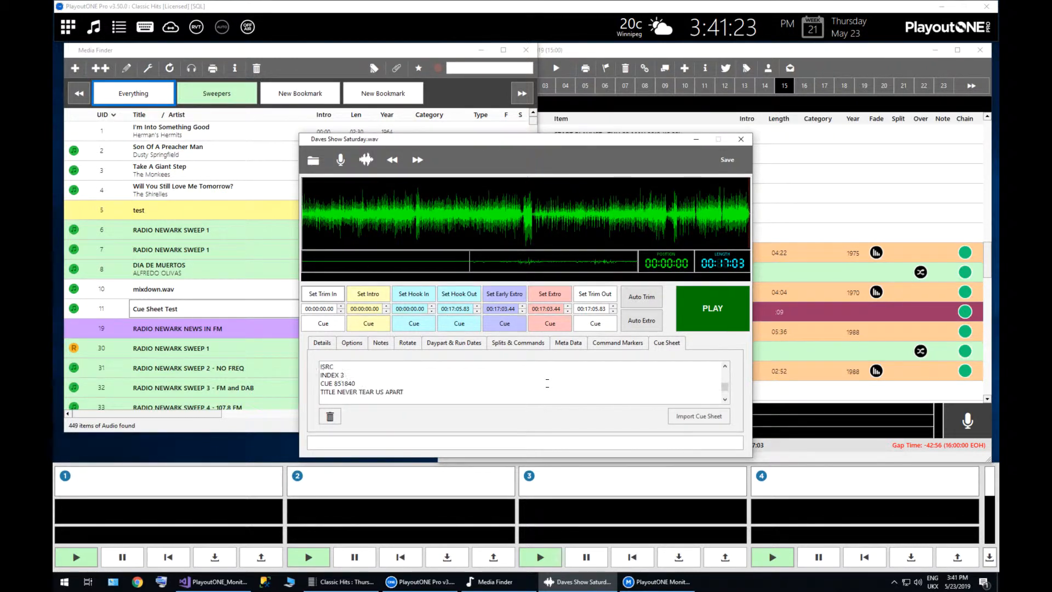
scroll(547, 383, "up", 2)
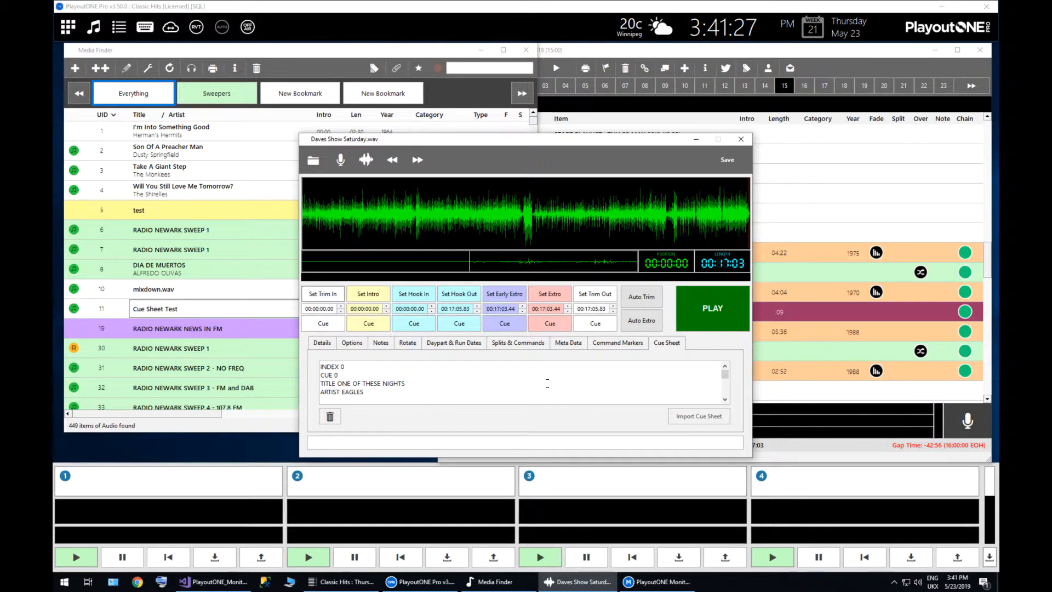
left_click(708, 419)
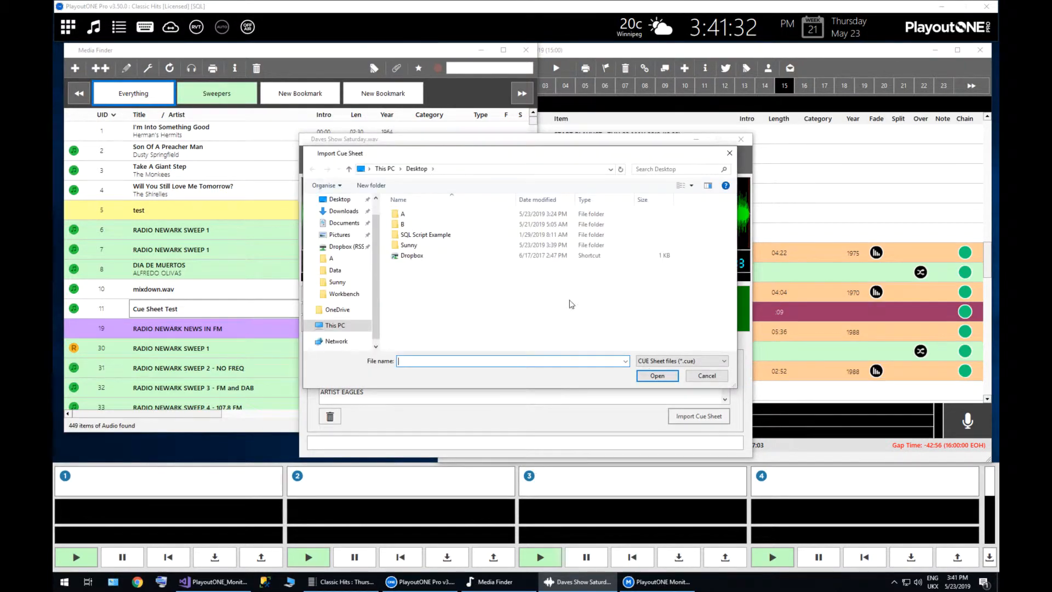
double_click(422, 245)
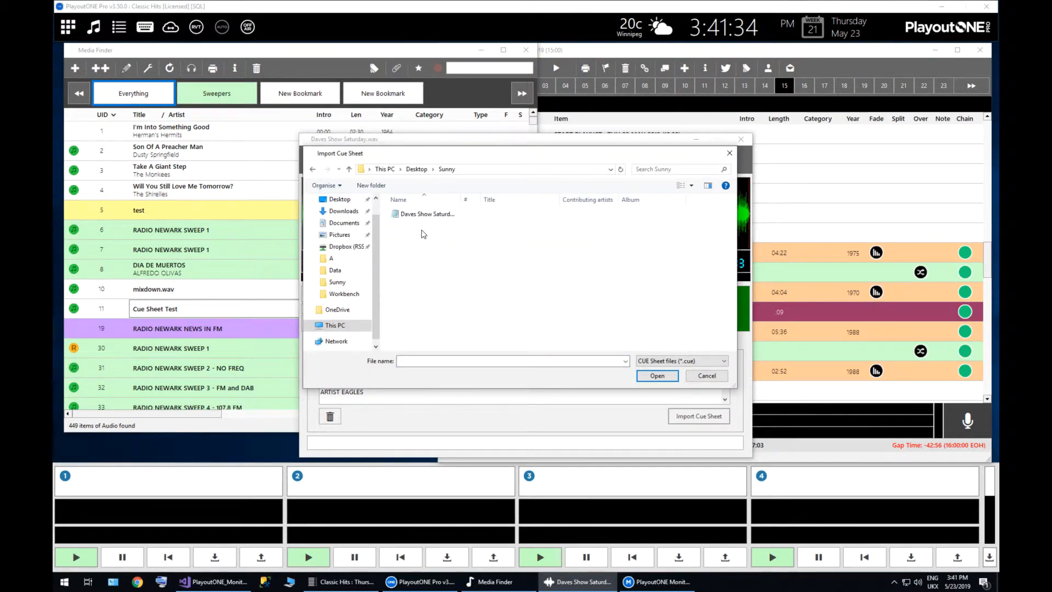
double_click(426, 215)
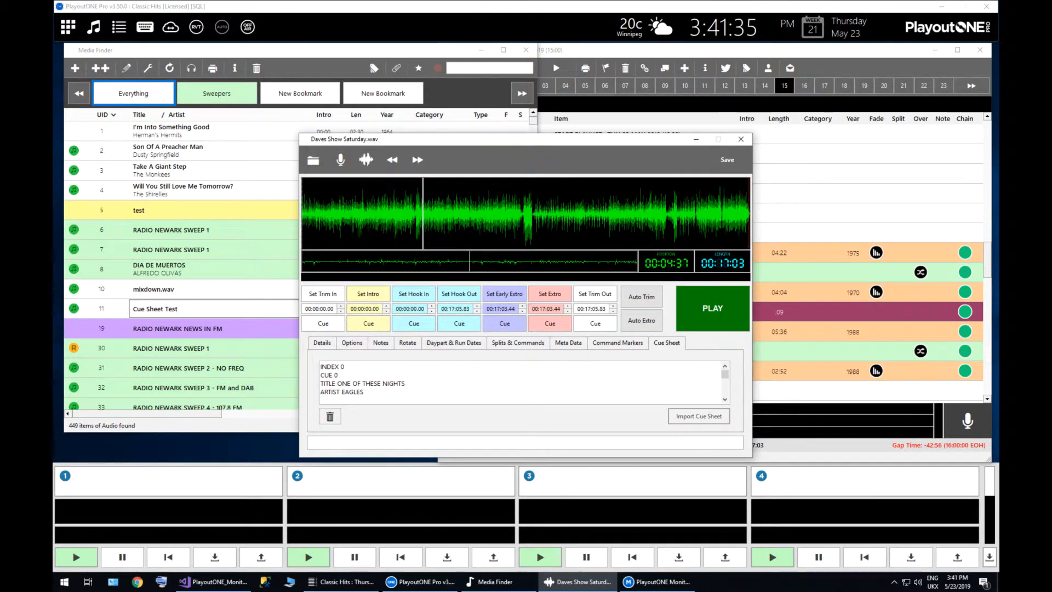
Step: Set the Daves Show Saturday.wav audio's type to Song and save it to the library
left_click(724, 159)
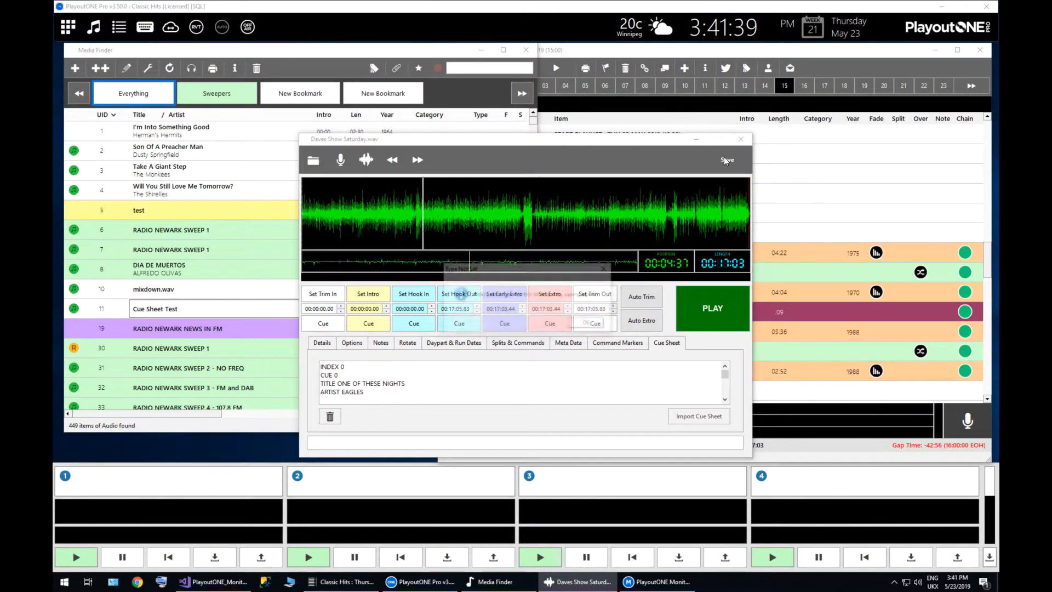
left_click(590, 323)
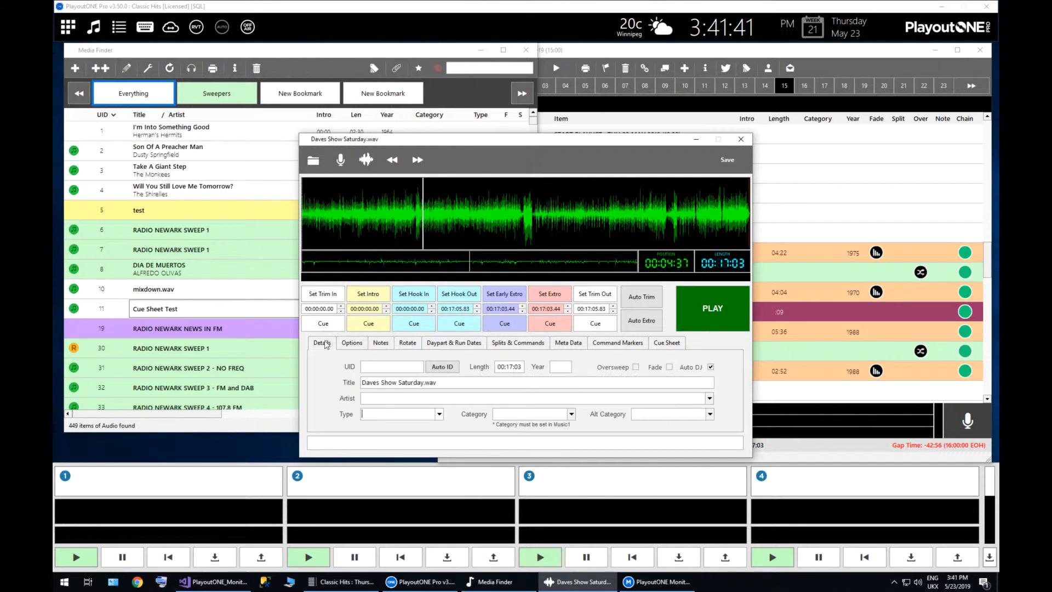
left_click(440, 414)
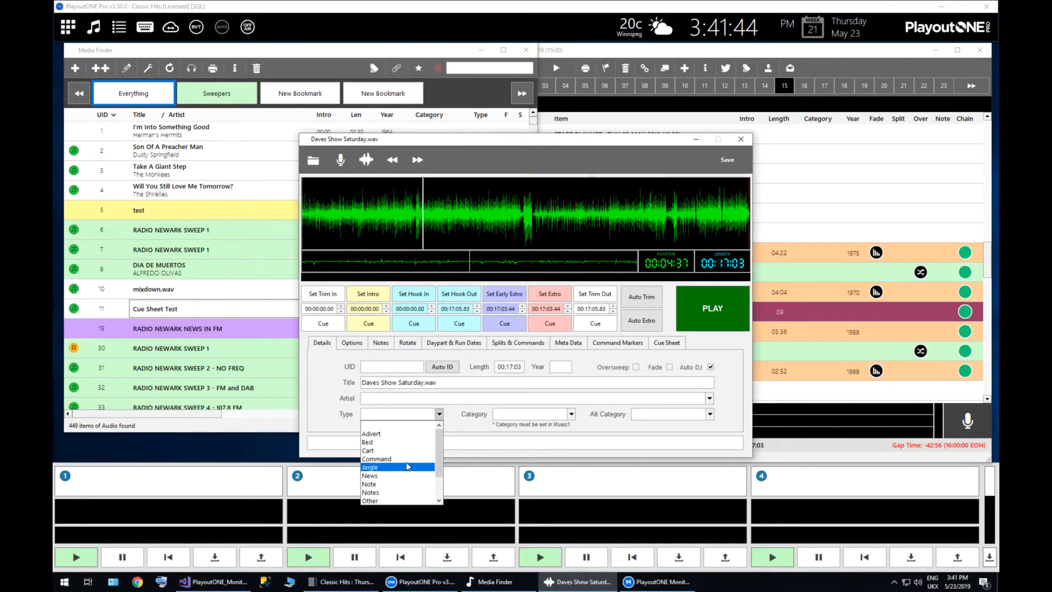
scroll(408, 466, "down", 2)
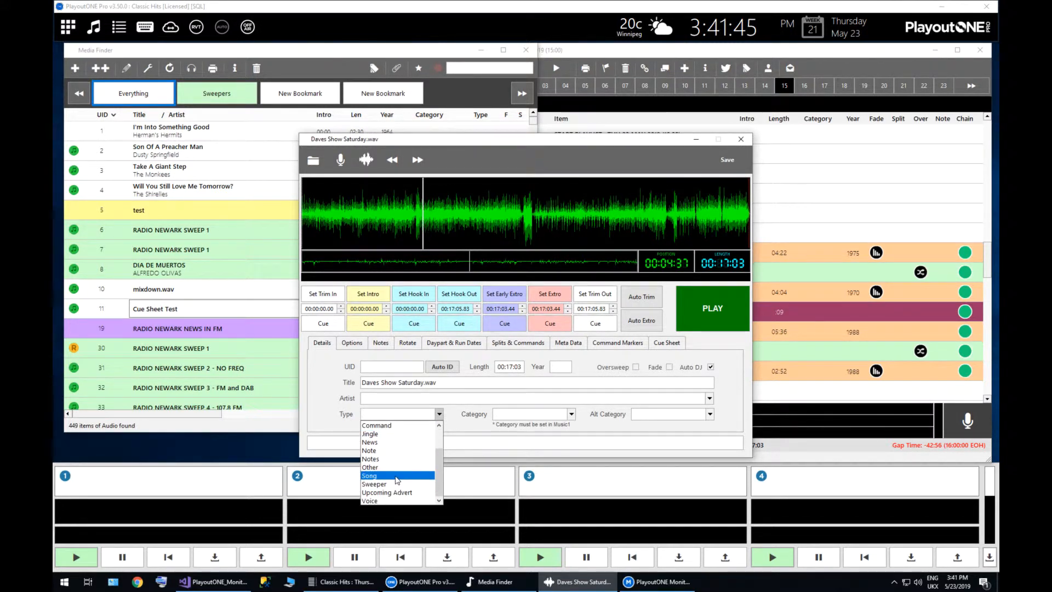
left_click(398, 479)
left_click(728, 159)
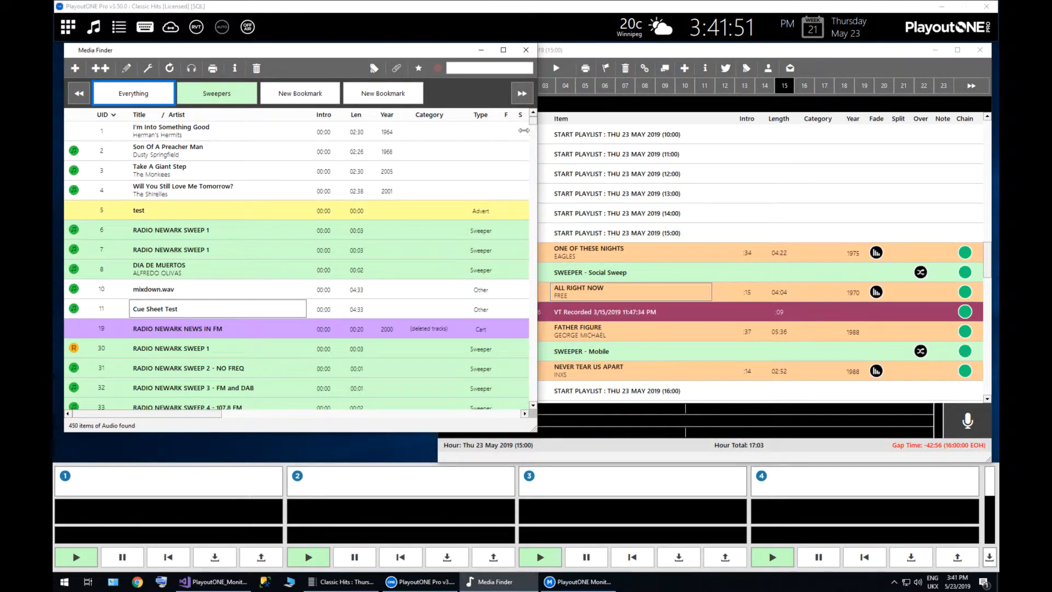
Step: Search the Media Finder for "daves"
left_click_drag(534, 121, 533, 263)
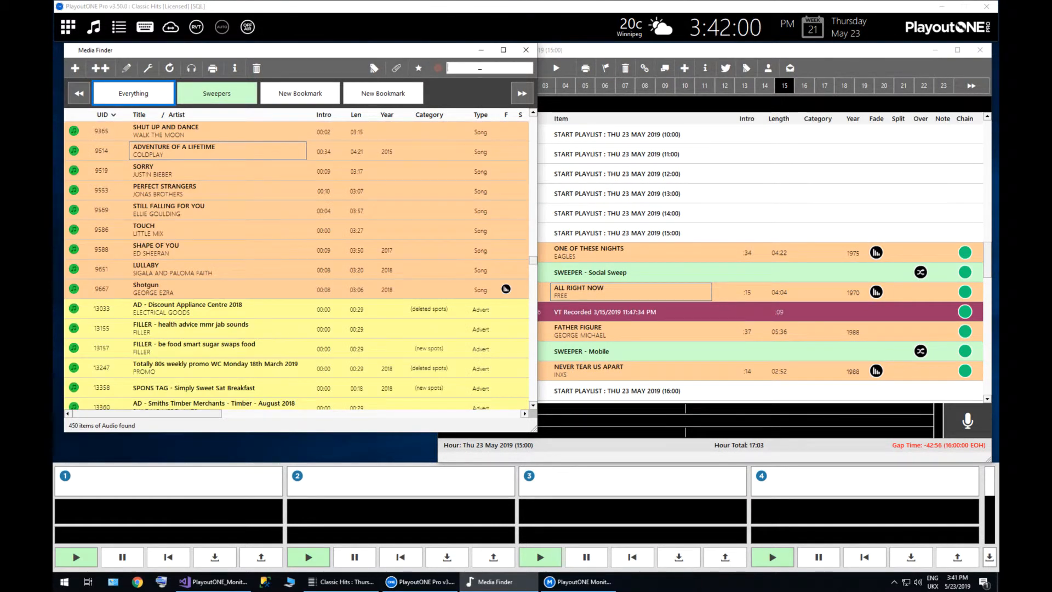
type("aves")
key("Return")
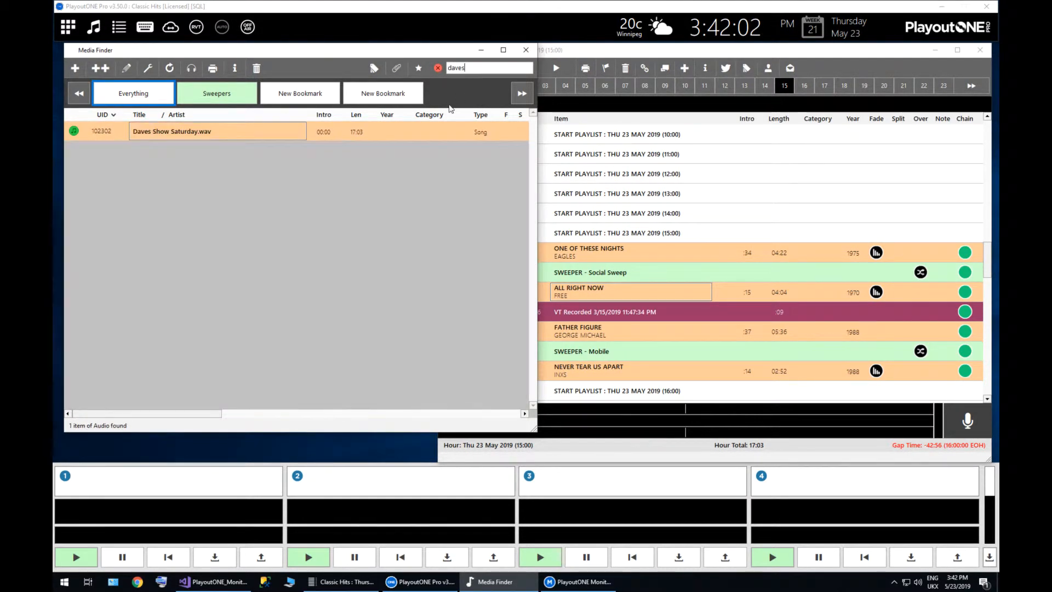
Step: Jump to the Saturday 25 May 2019 playlist
left_click(632, 320)
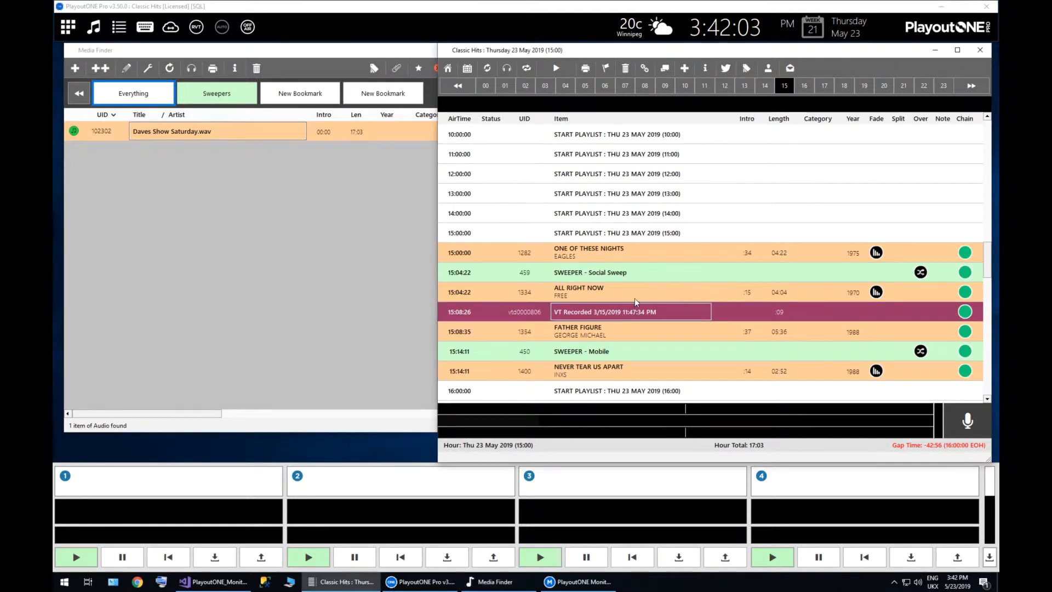
scroll(634, 298, "down", 3)
scroll(635, 298, "down", 9)
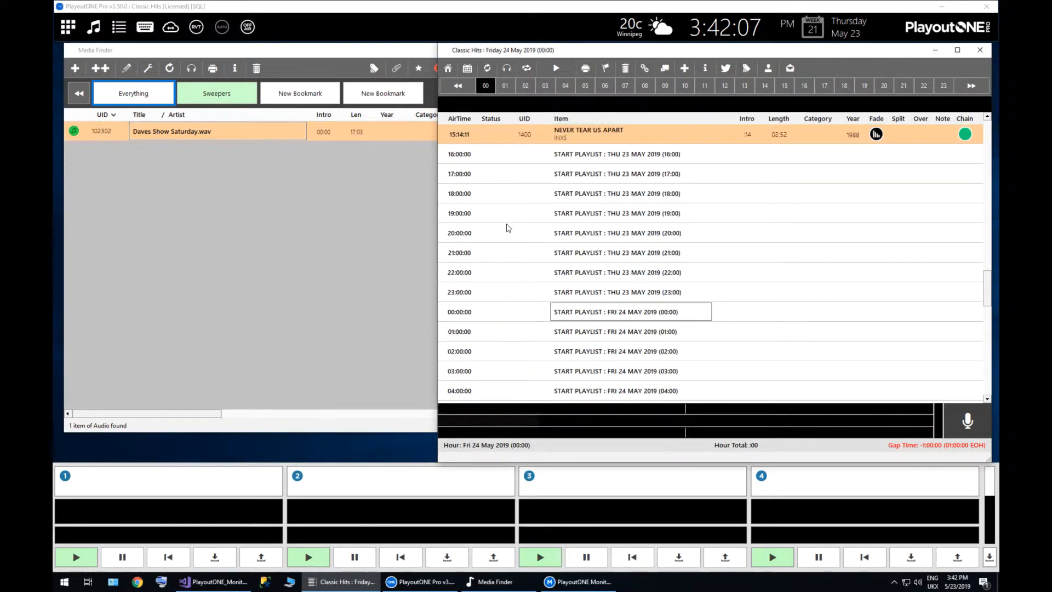
left_click(467, 68)
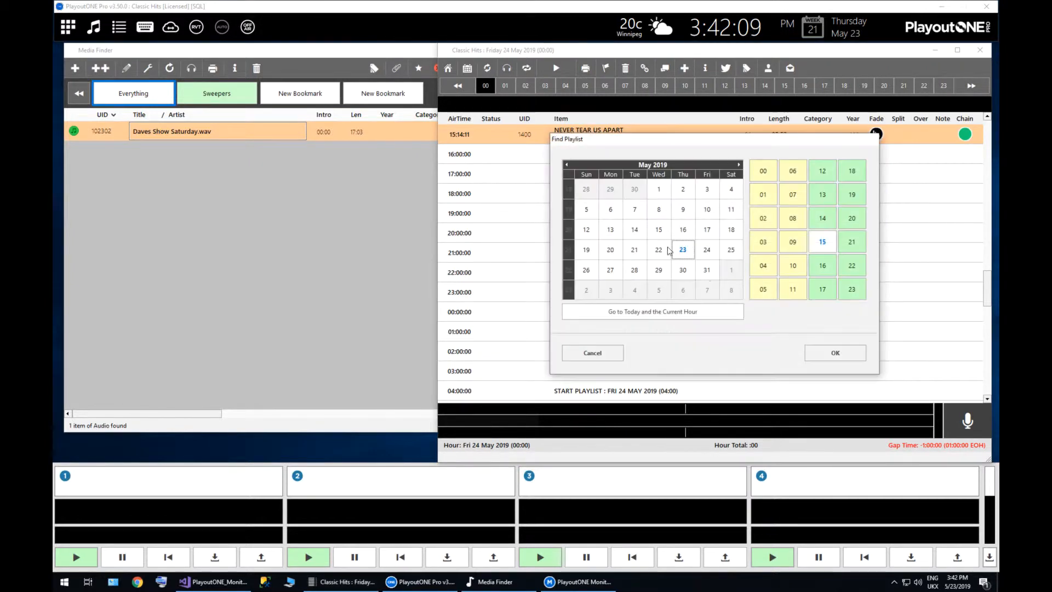
left_click(730, 251)
left_click(834, 352)
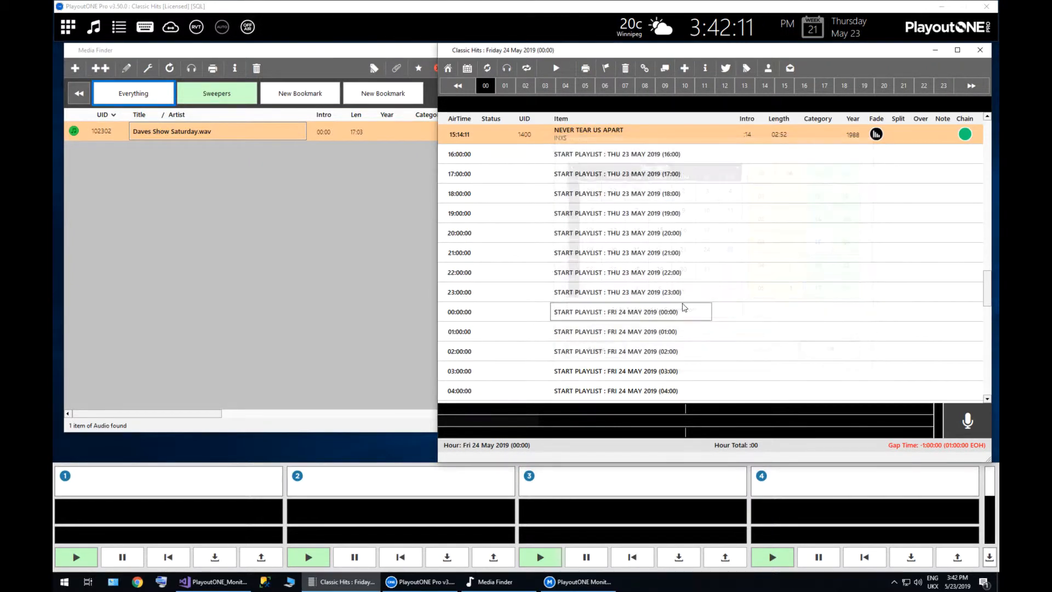
Step: Add Daves Show Saturday.wav from the Media Finder to Saturday's 14:00 hour and close the Media Finder
left_click_drag(205, 135, 669, 312)
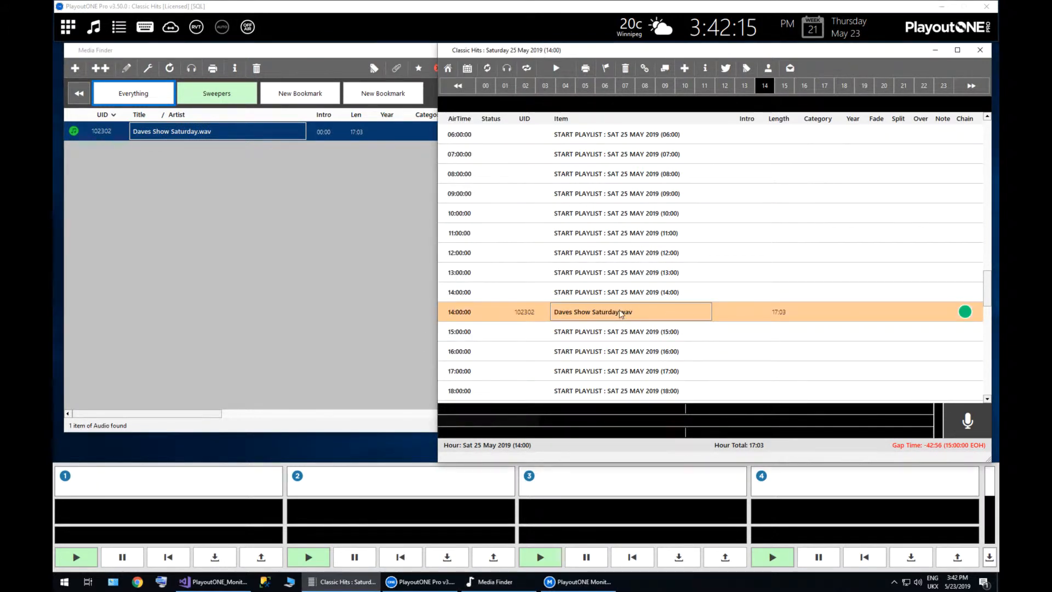
left_click(404, 54)
left_click(526, 50)
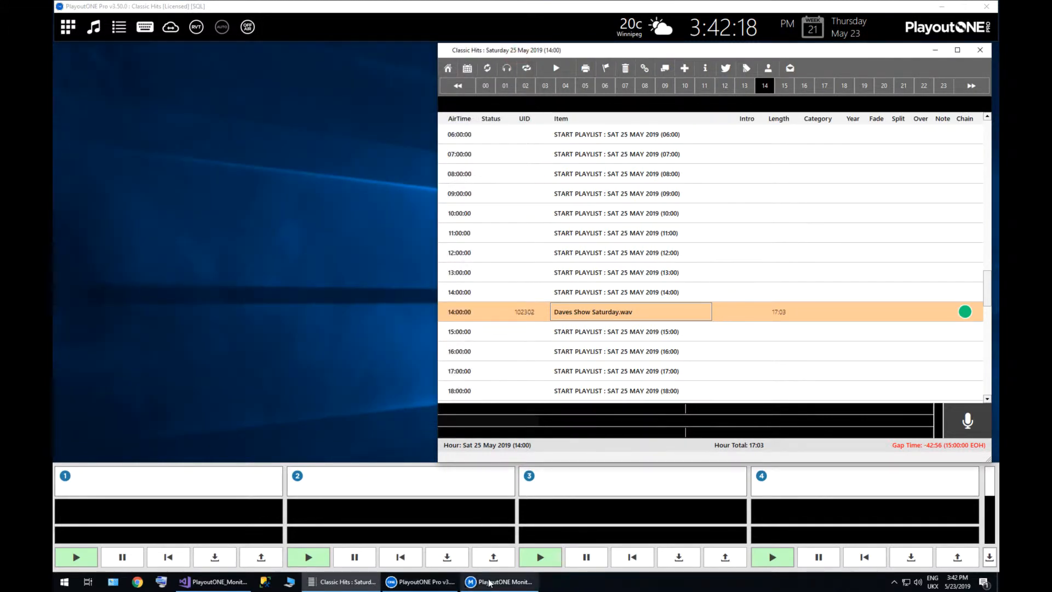
Step: Bring up PlayoutONE Monitor and put the playlist on air, syncing the log to the current position
left_click(489, 582)
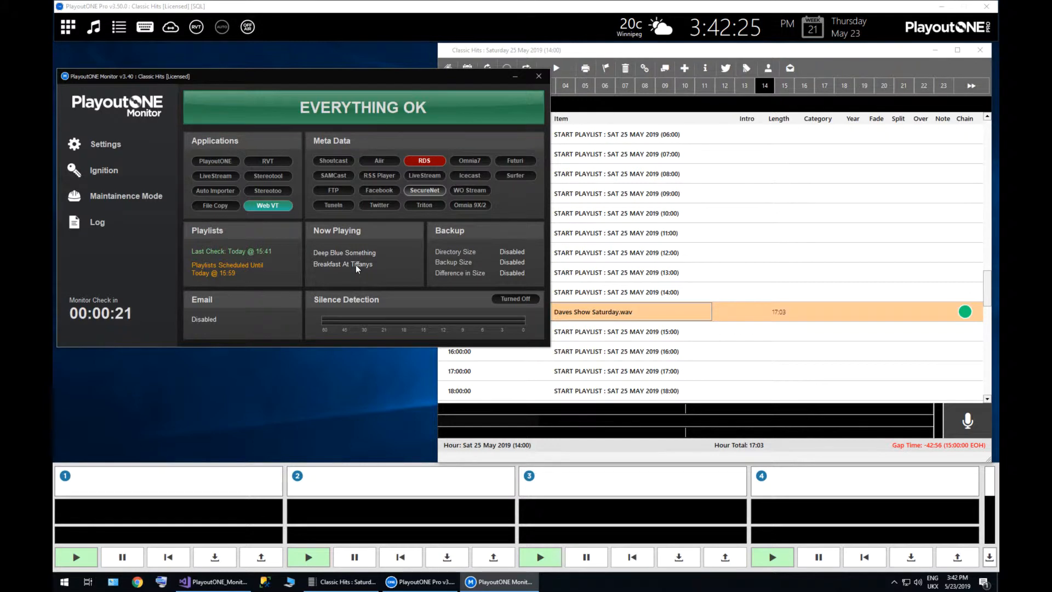
right_click(612, 311)
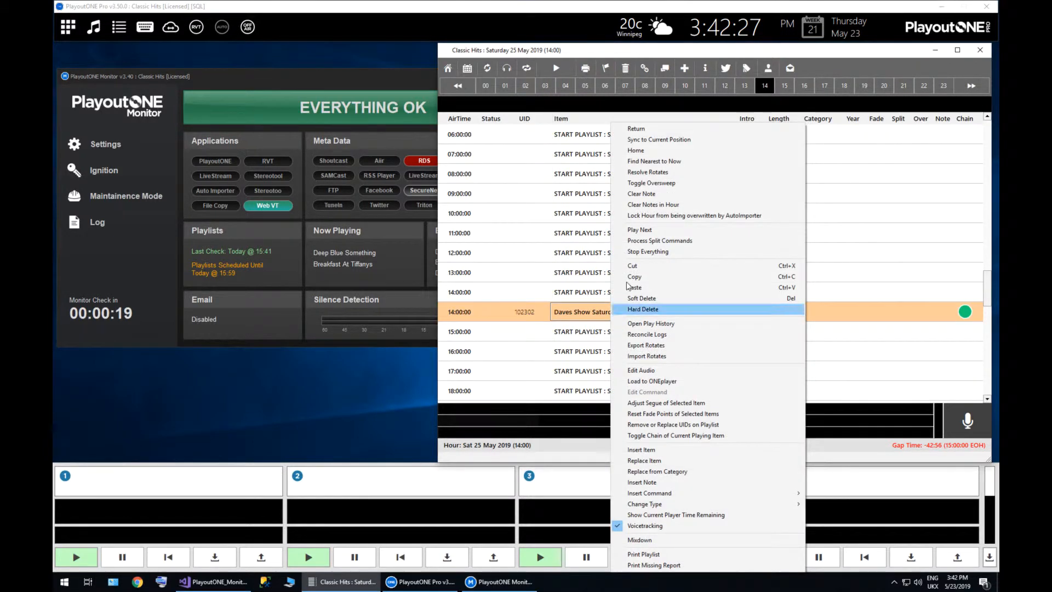
left_click(248, 27)
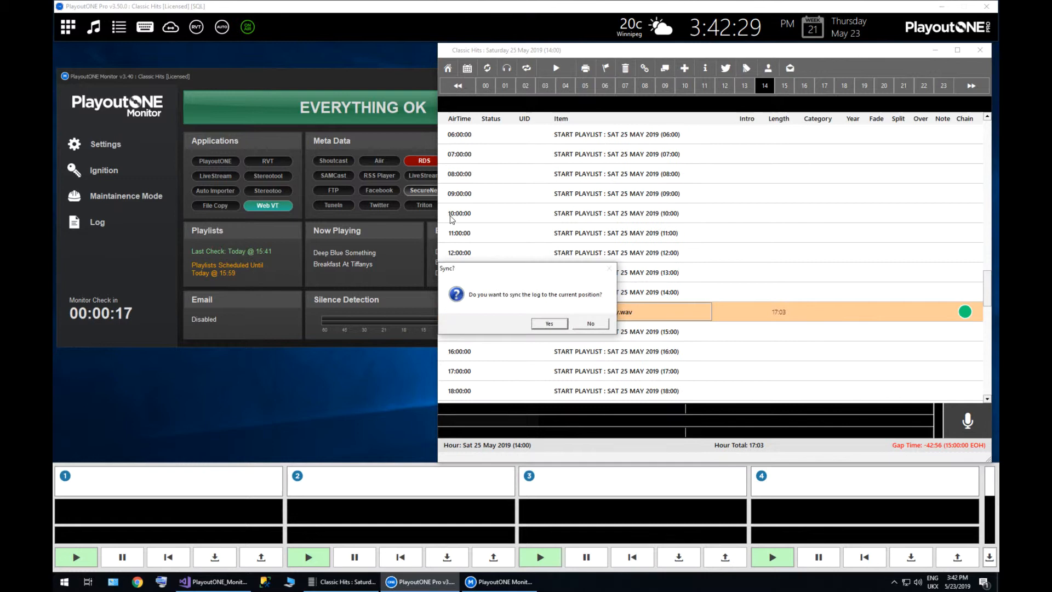
left_click(540, 326)
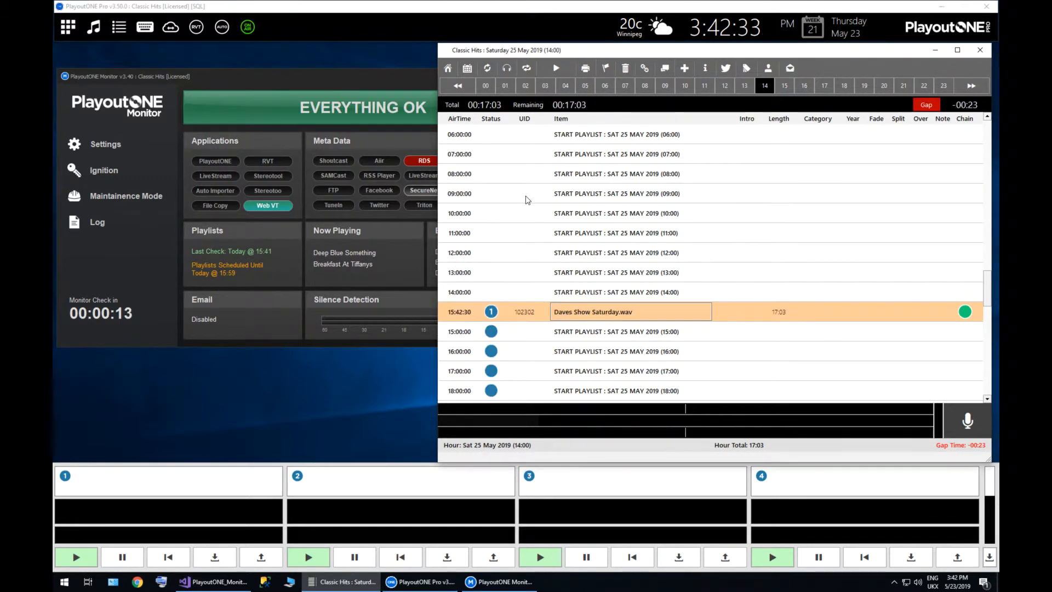
Step: Move the PlayoutONE Monitor window up above the players and start playing Daves Show Saturday.wav from the playlist
left_click_drag(354, 75, 345, 45)
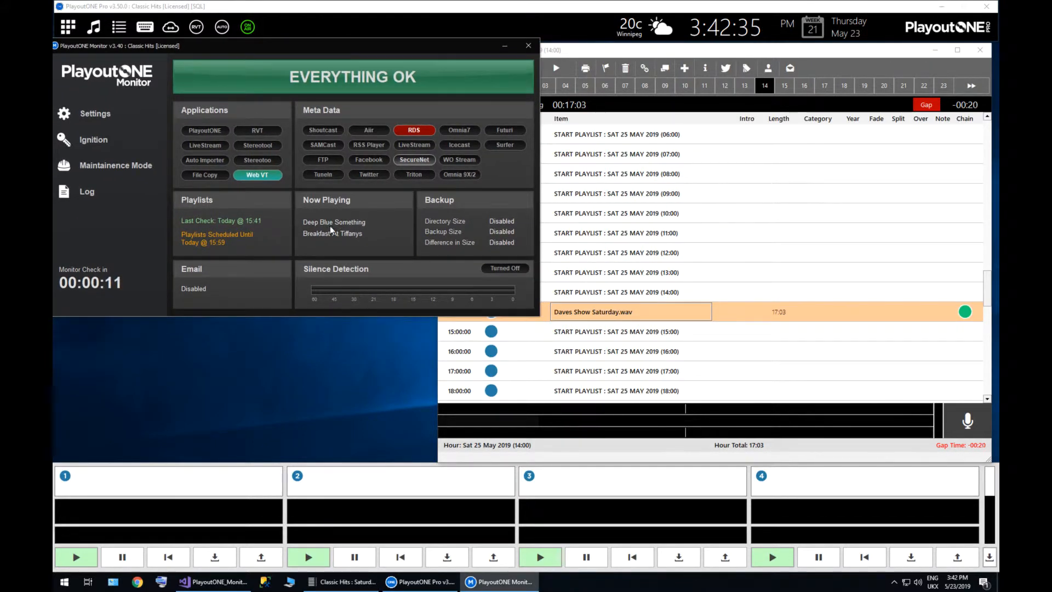
left_click(567, 71)
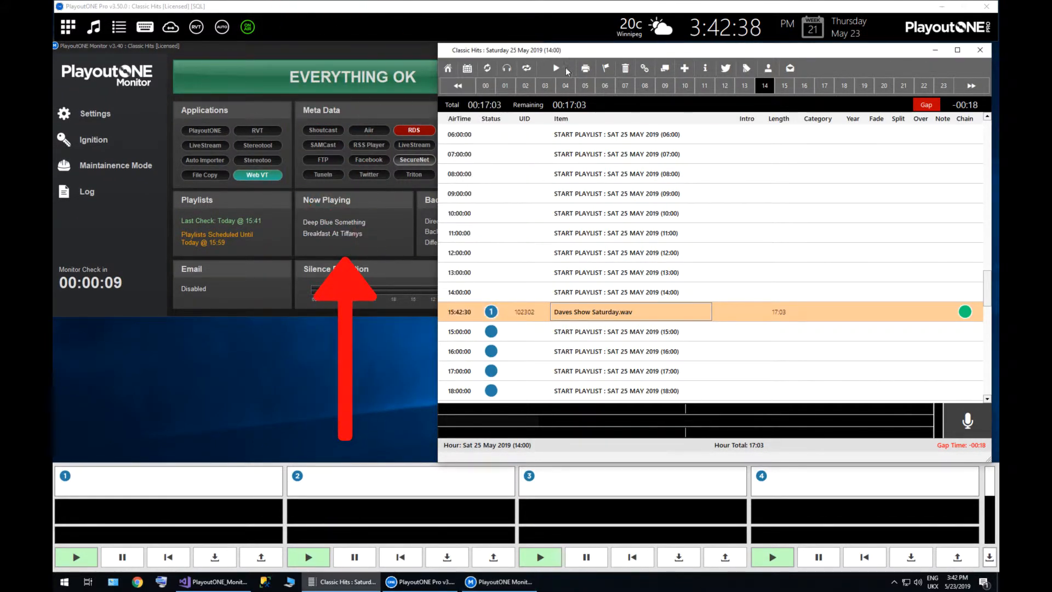
left_click(559, 70)
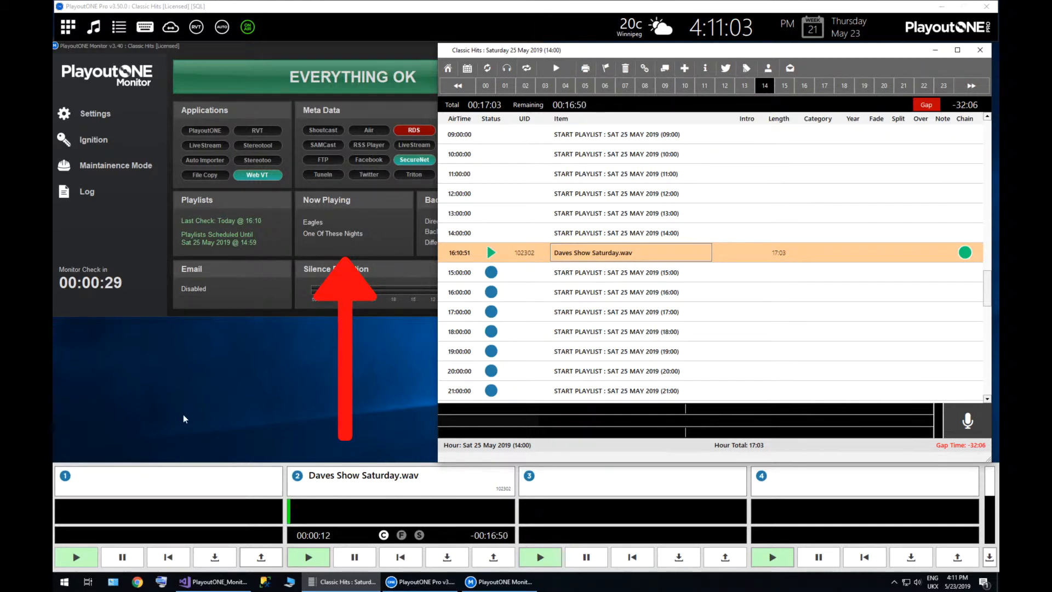
Step: Skip through Daves Show Saturday.wav to just past the 8-minute mark, checking Monitor's Now Playing metadata at each song
left_click(301, 515)
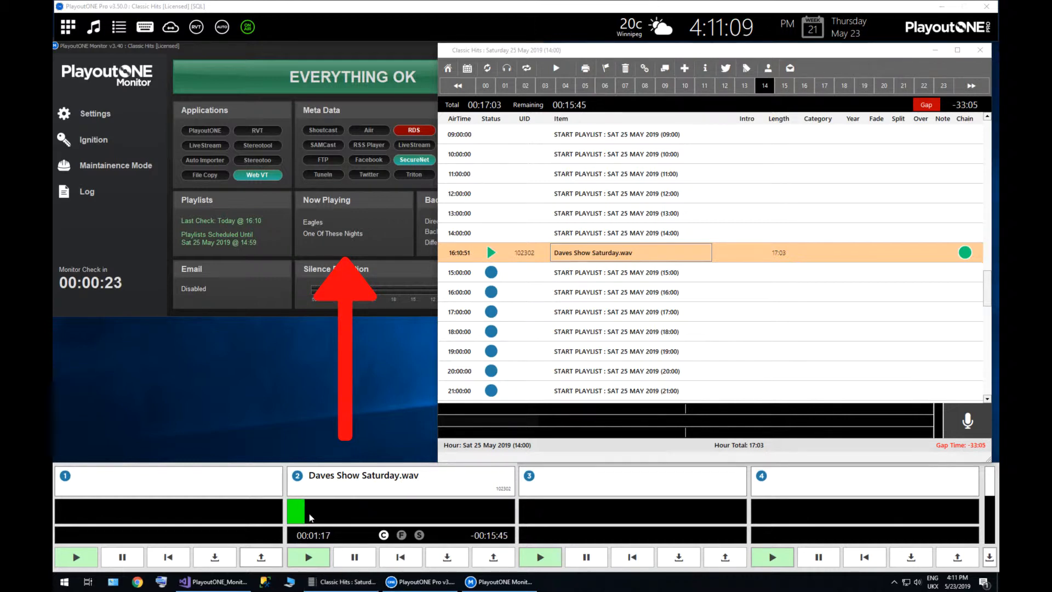
left_click(344, 511)
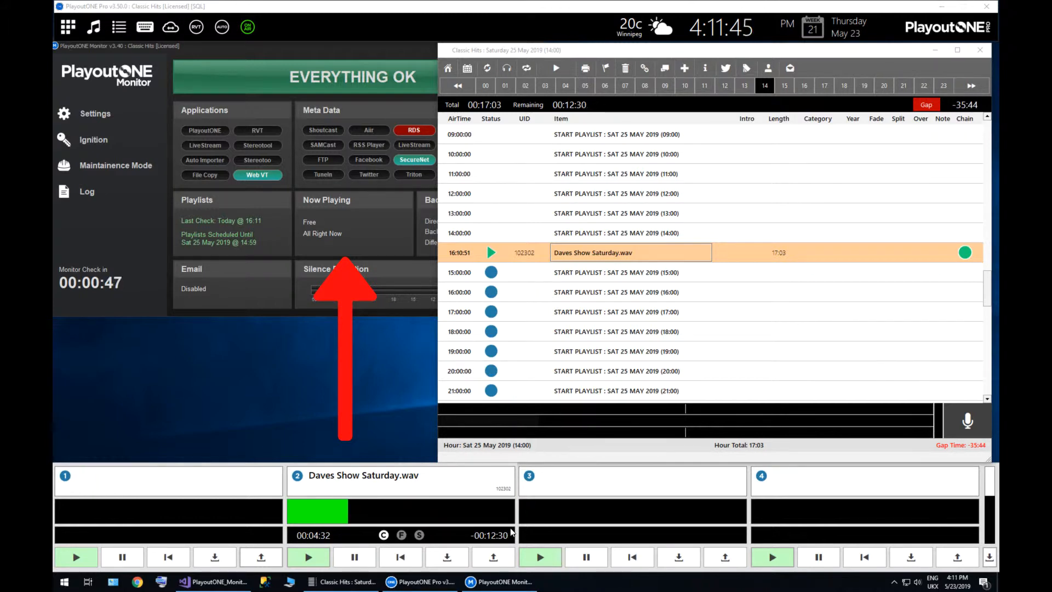
left_click(371, 510)
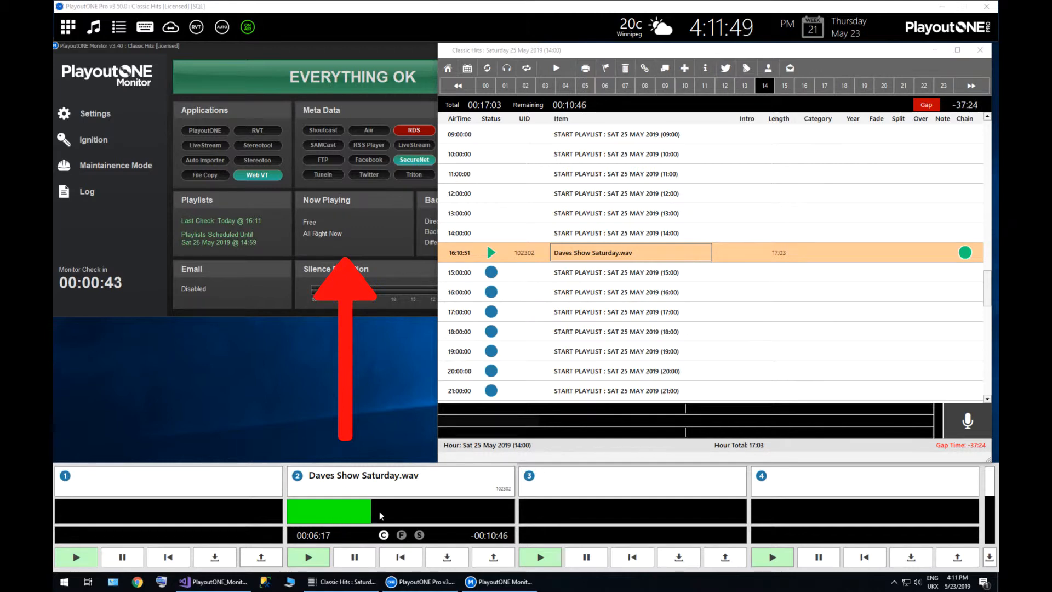
left_click(384, 511)
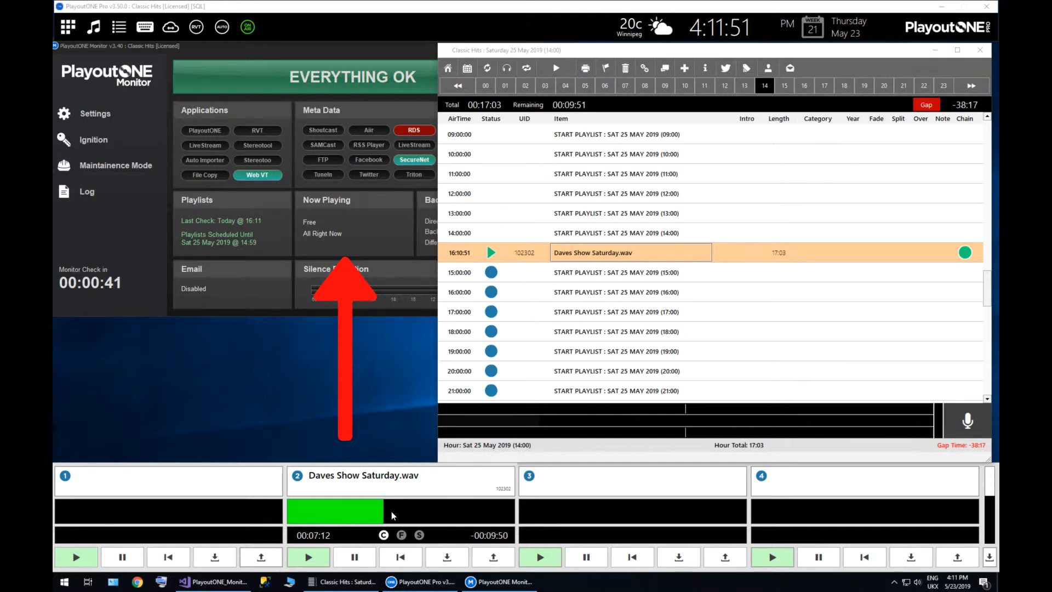
left_click(398, 511)
left_click(399, 512)
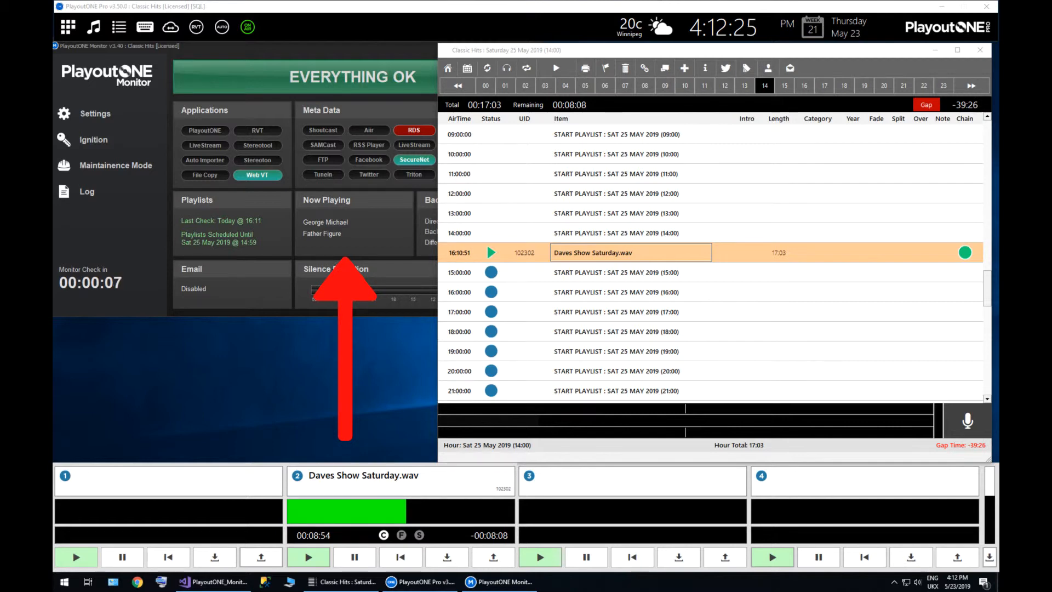
Step: Skip further to about the 14-minute mark, check the Now Playing metadata for the last song, and pause the audio
left_click(419, 512)
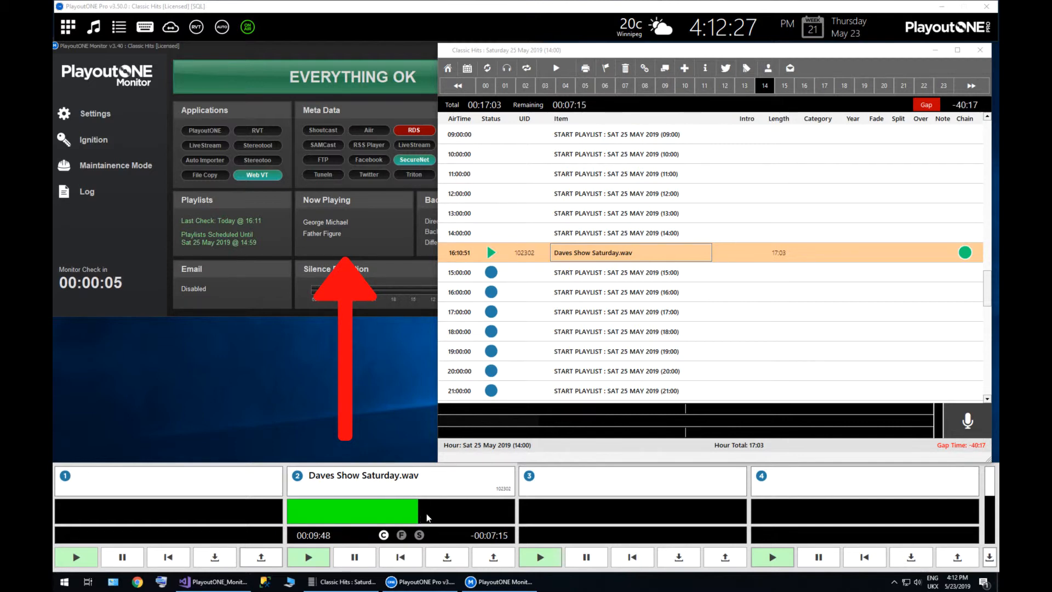
left_click(431, 514)
left_click(442, 515)
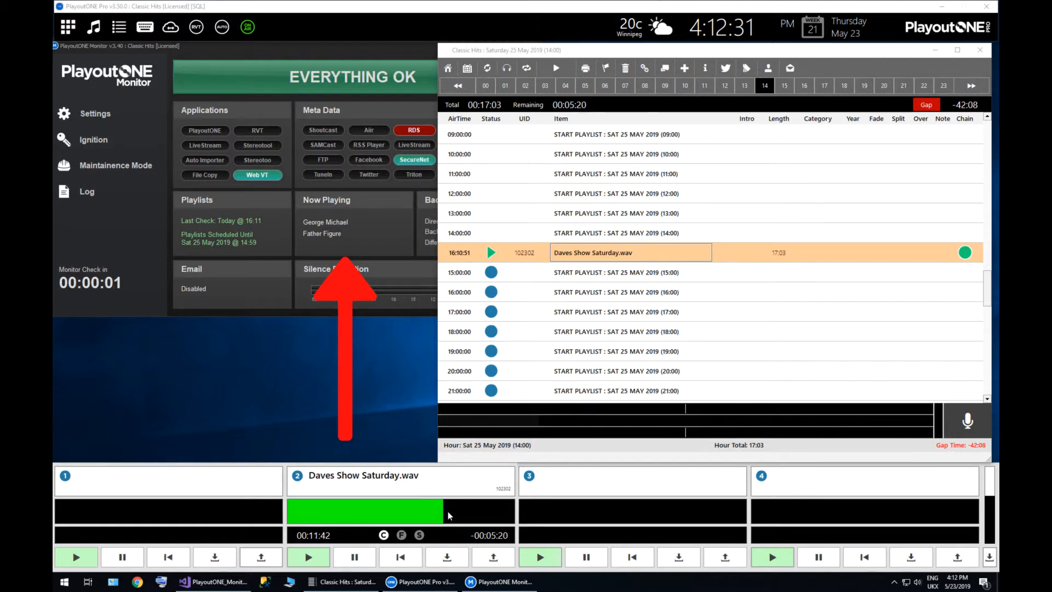
left_click(448, 515)
left_click(453, 515)
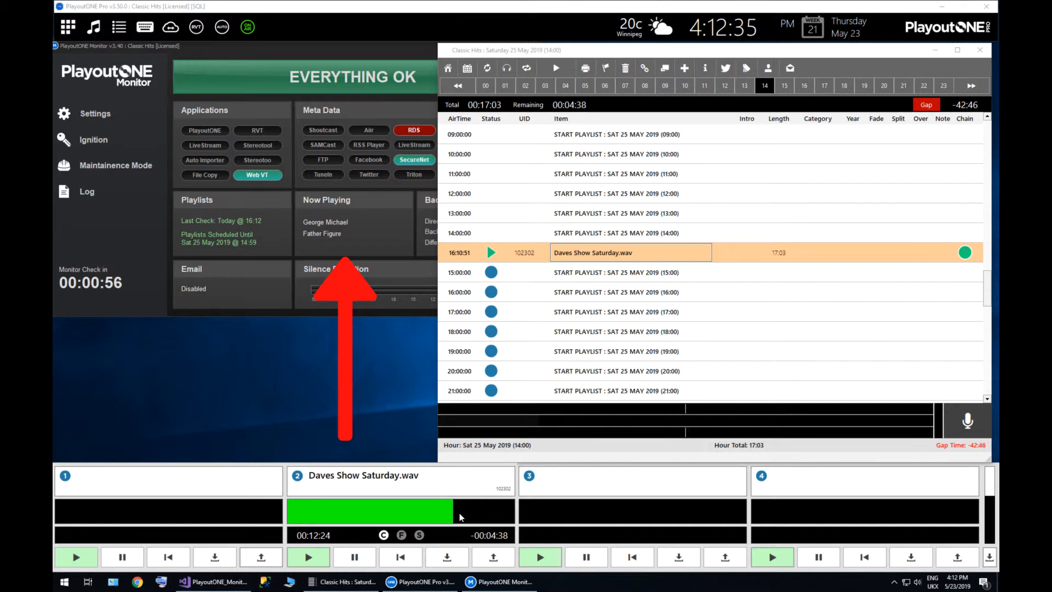
left_click(463, 516)
left_click(471, 515)
left_click(475, 516)
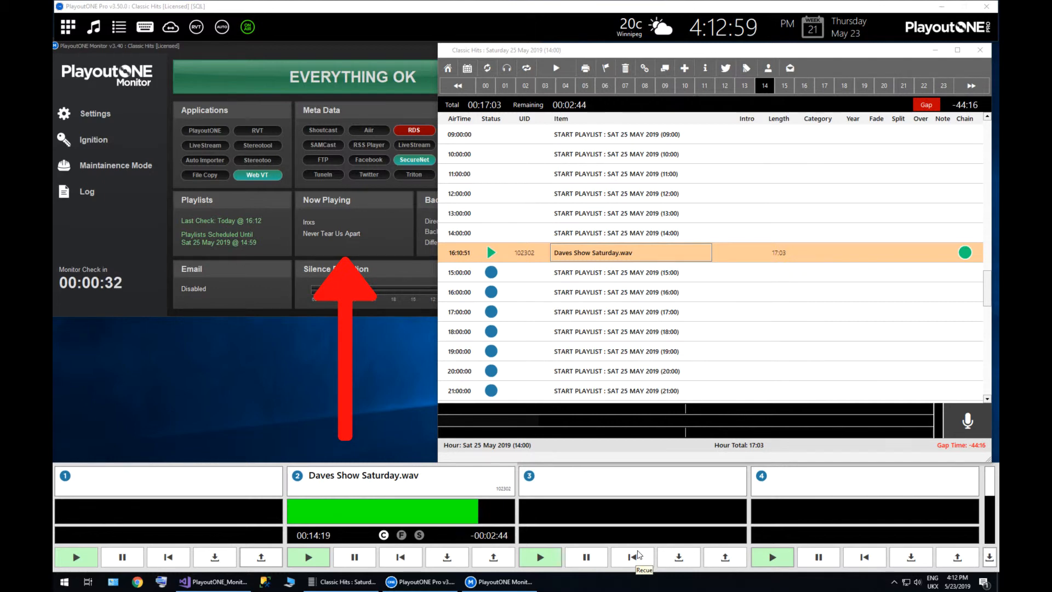
left_click(347, 558)
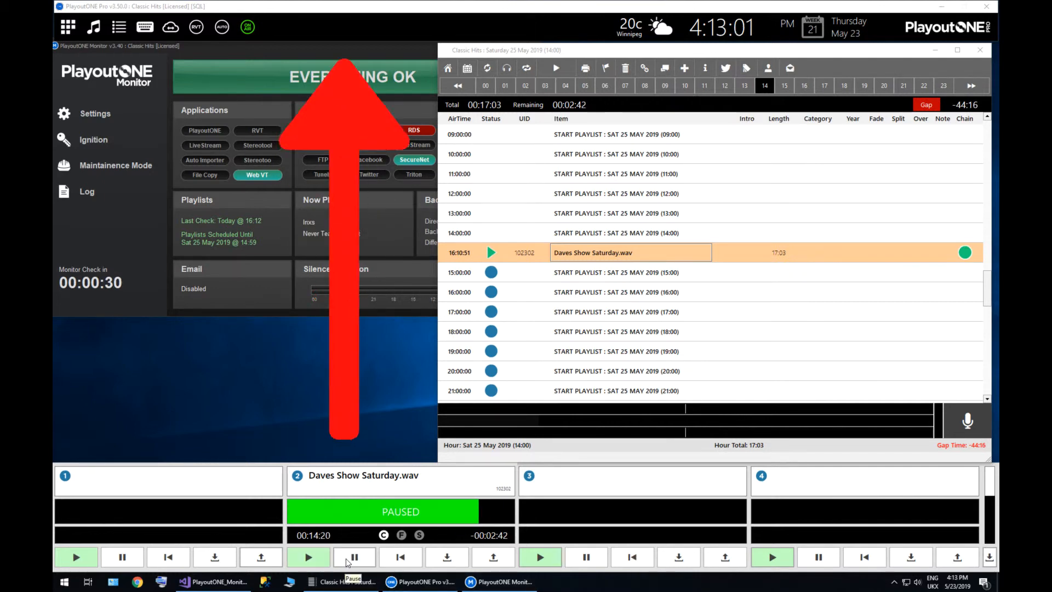